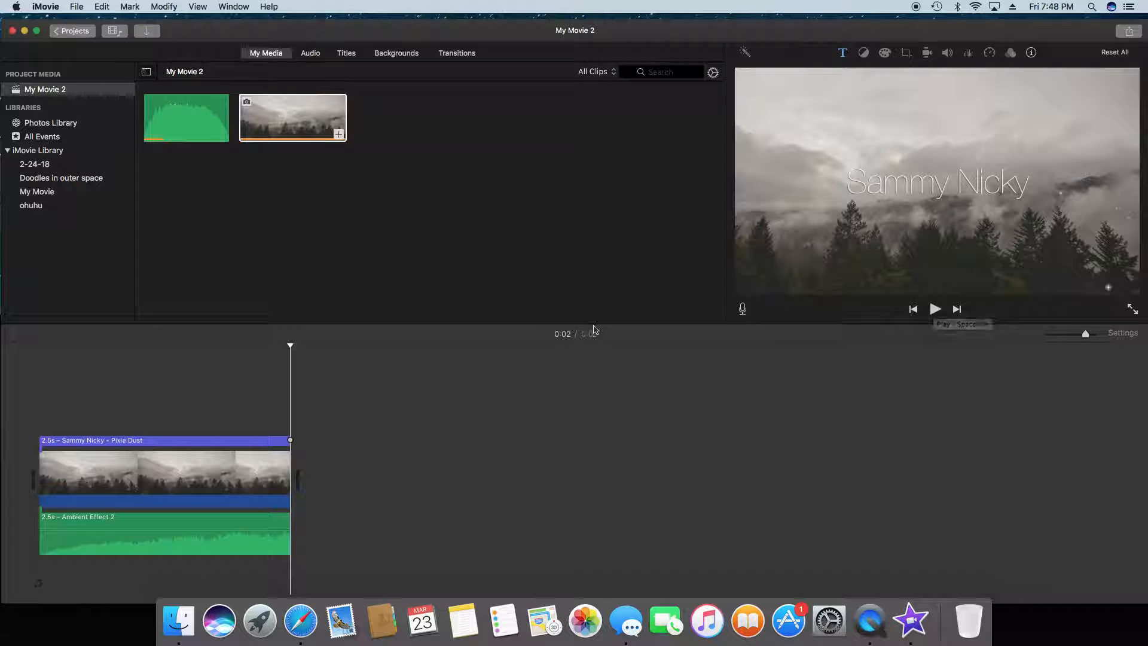
Step: Close the current project under the name My Movie 2 and create a new movie project
{"action": "left_click", "coordinate": [164, 94]}
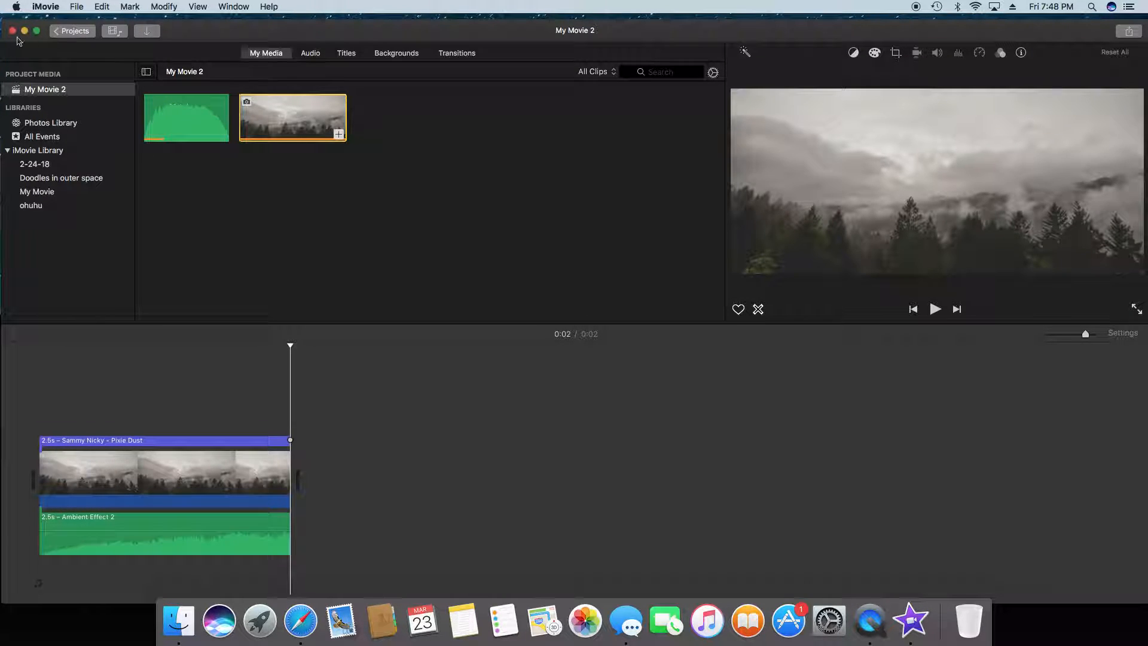
{"action": "left_click", "coordinate": [79, 33]}
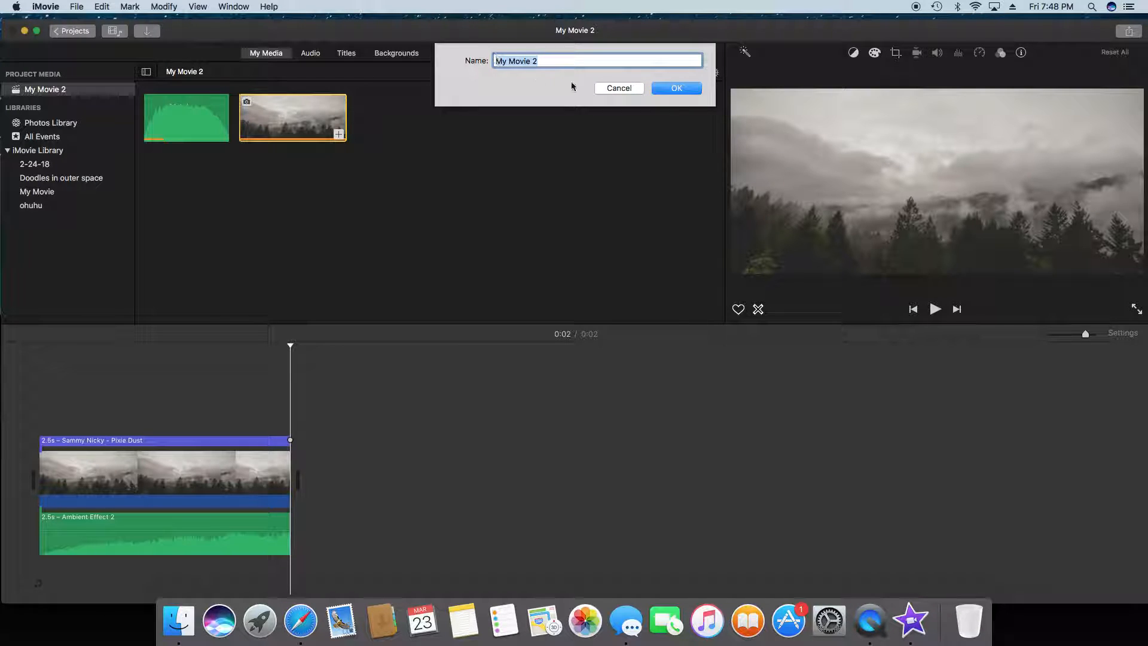
{"action": "left_click", "coordinate": [697, 88]}
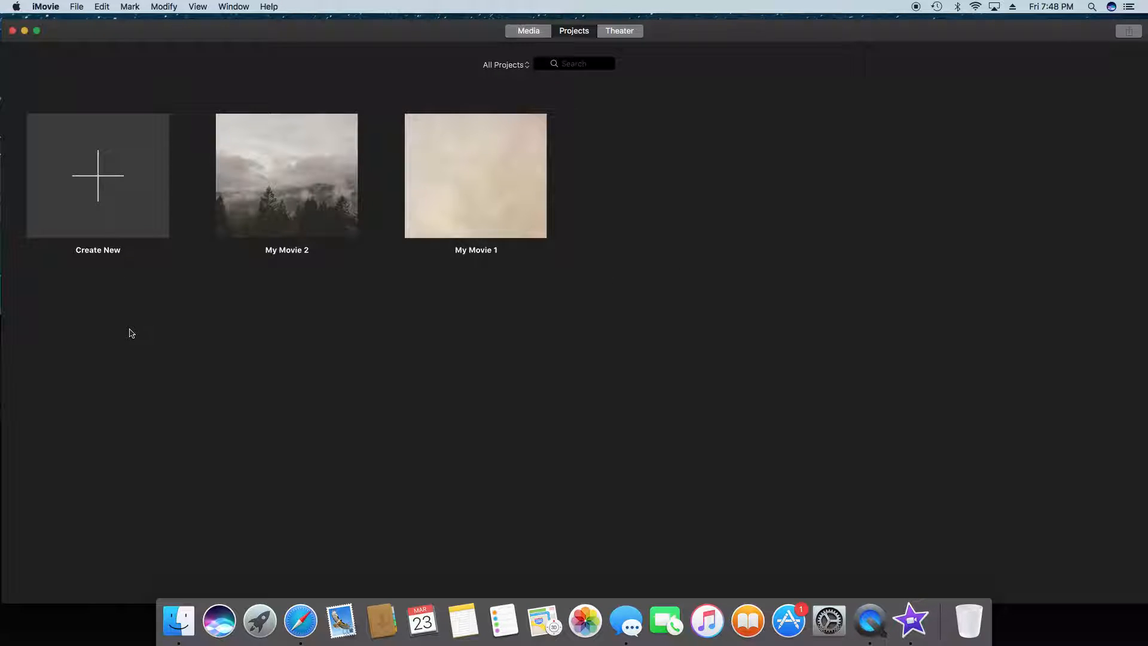
{"action": "left_click", "coordinate": [122, 213]}
{"action": "left_click", "coordinate": [121, 239]}
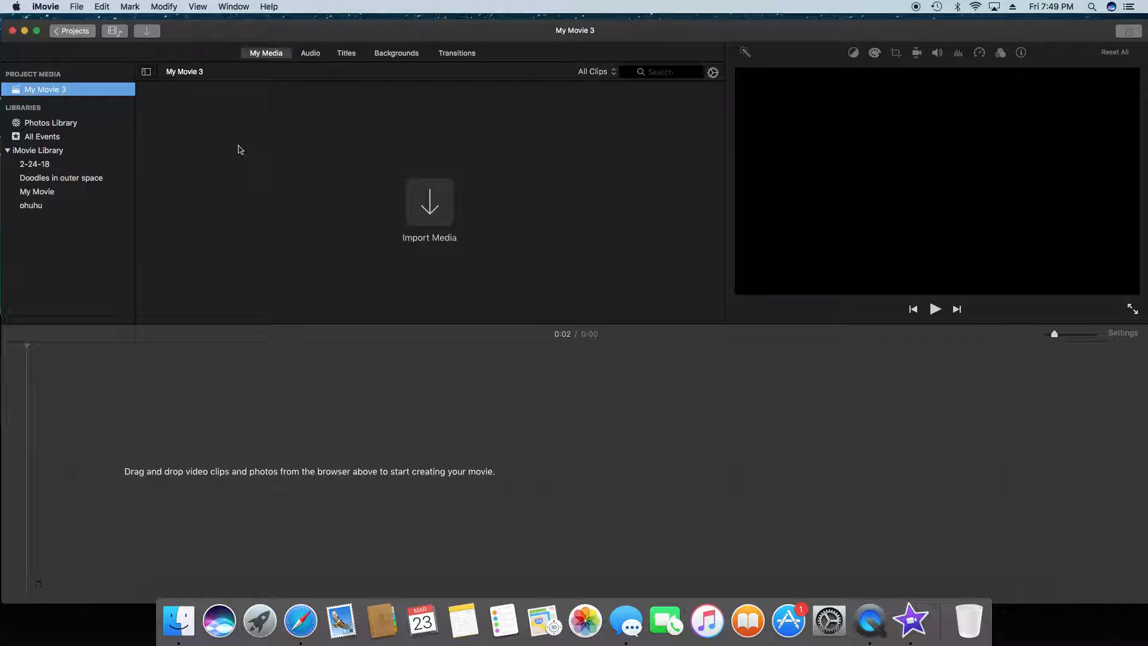
Step: Import the mountains-clouds-forest JPEG from the Desktop and place it at the start of the timeline
{"action": "left_click", "coordinate": [146, 31]}
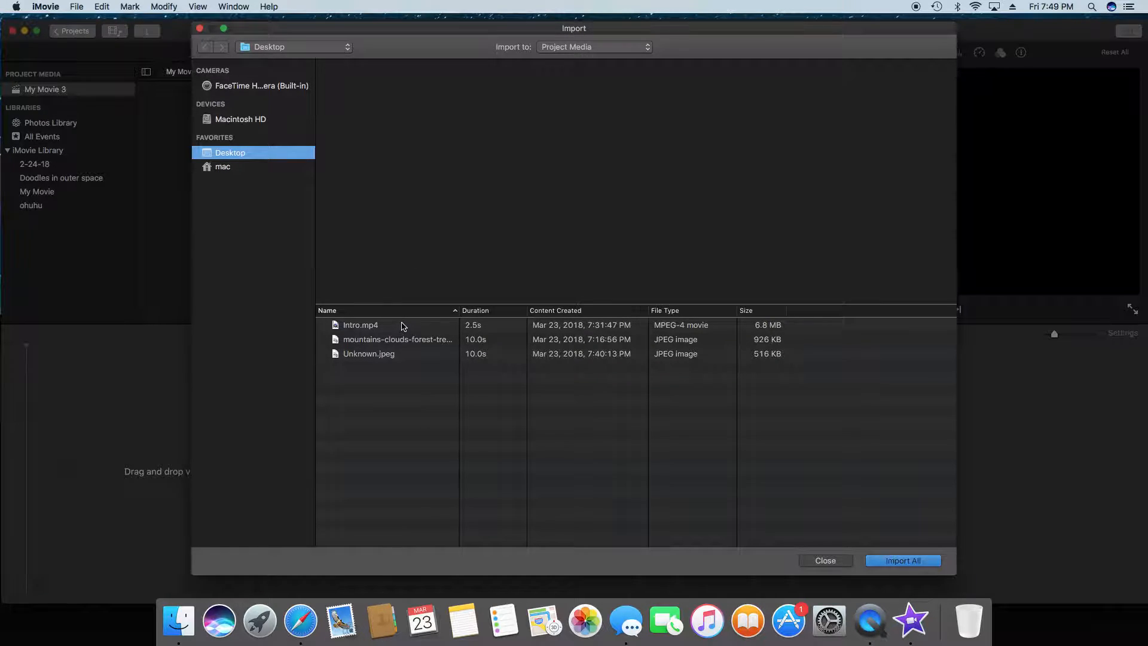
{"action": "left_click", "coordinate": [397, 341]}
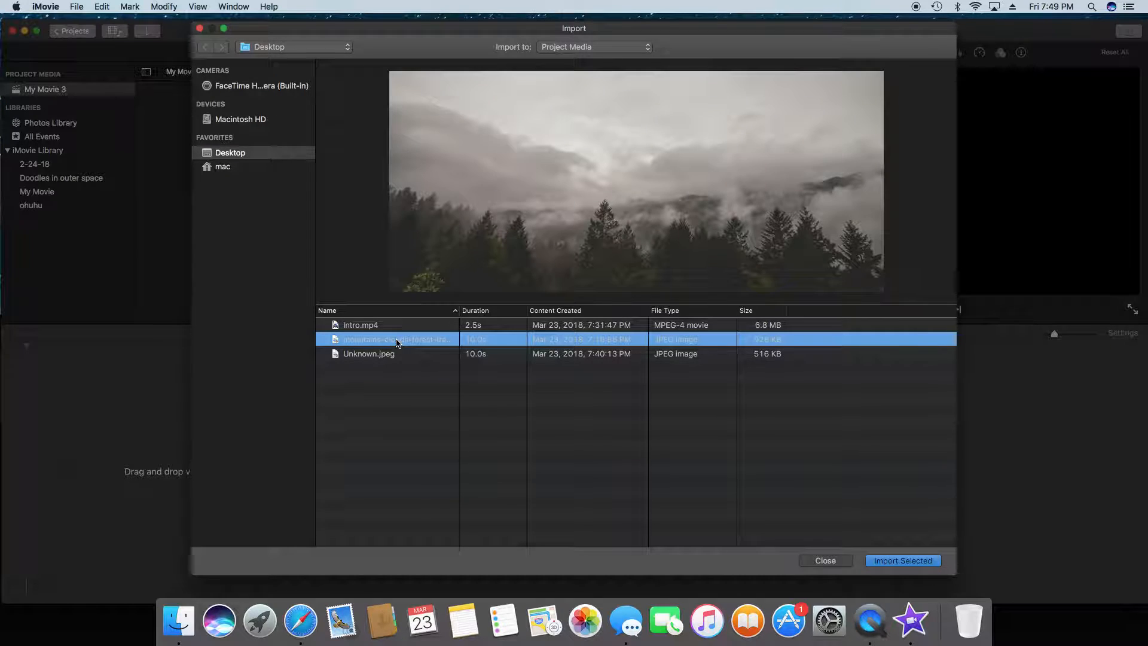
{"action": "left_click", "coordinate": [900, 561]}
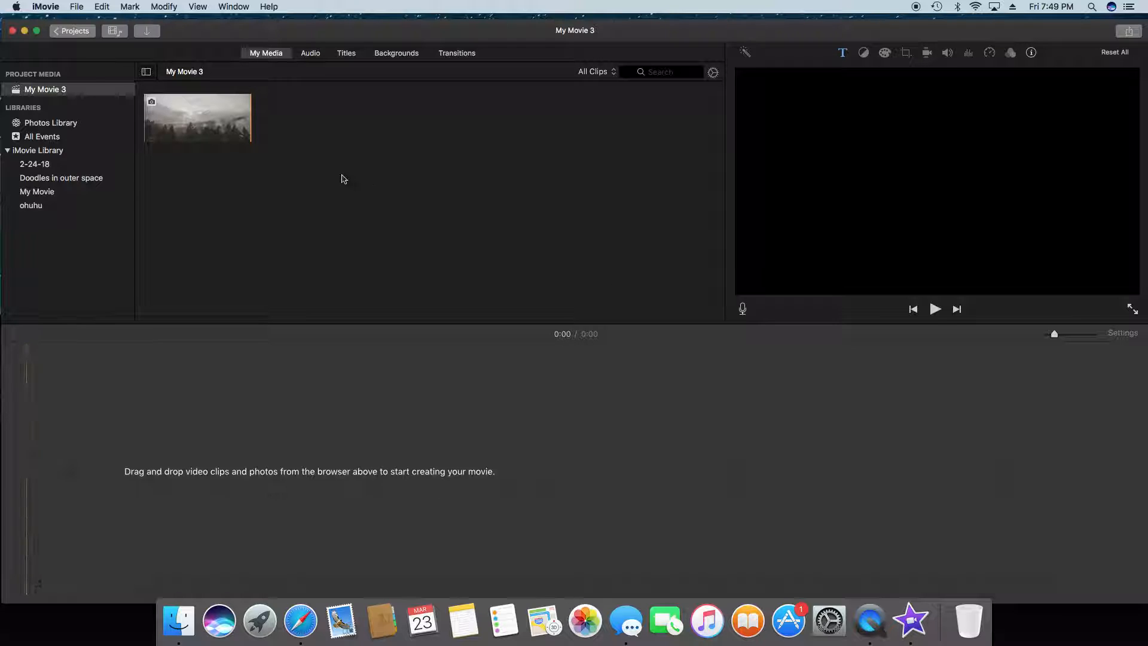
{"action": "left_click", "coordinate": [205, 129]}
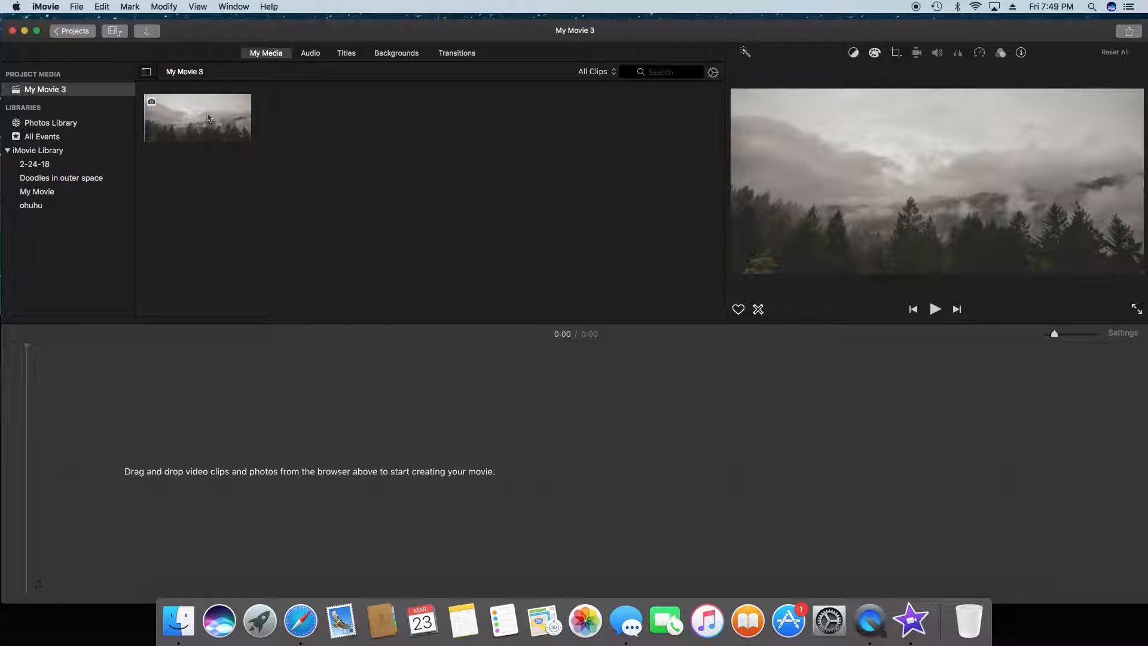
{"action": "left_click_drag", "start_coordinate": [209, 114], "coordinate": [42, 470]}
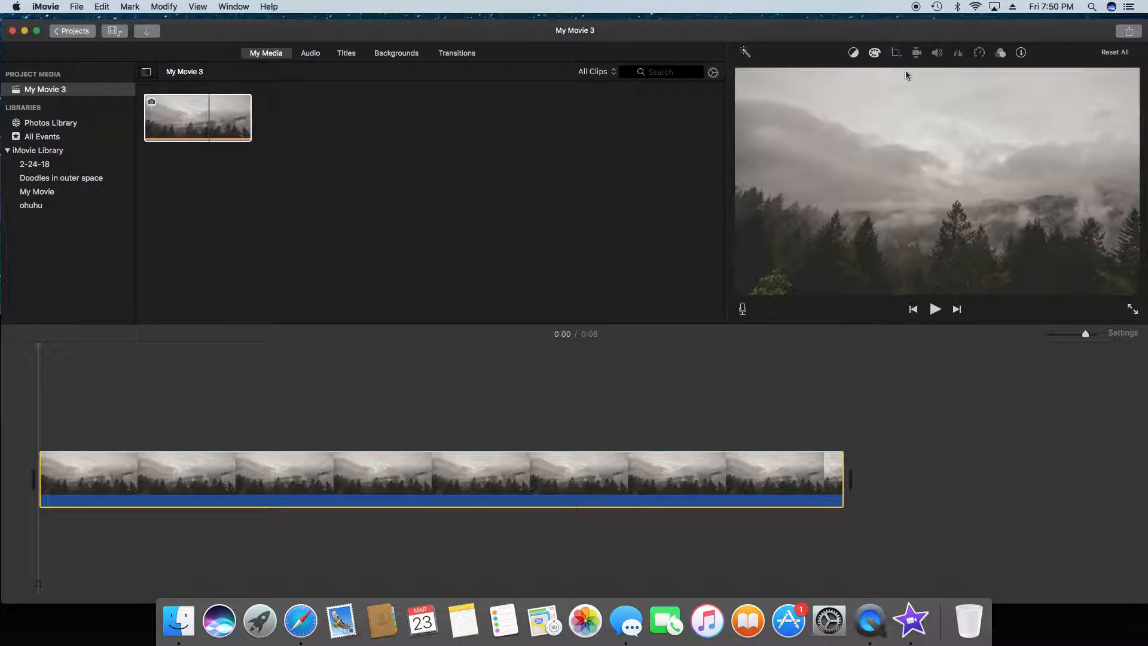
Step: Try the Crop to Fill and Fit styles on the timeline photo and return it to Ken Burns
{"action": "left_click", "coordinate": [896, 53]}
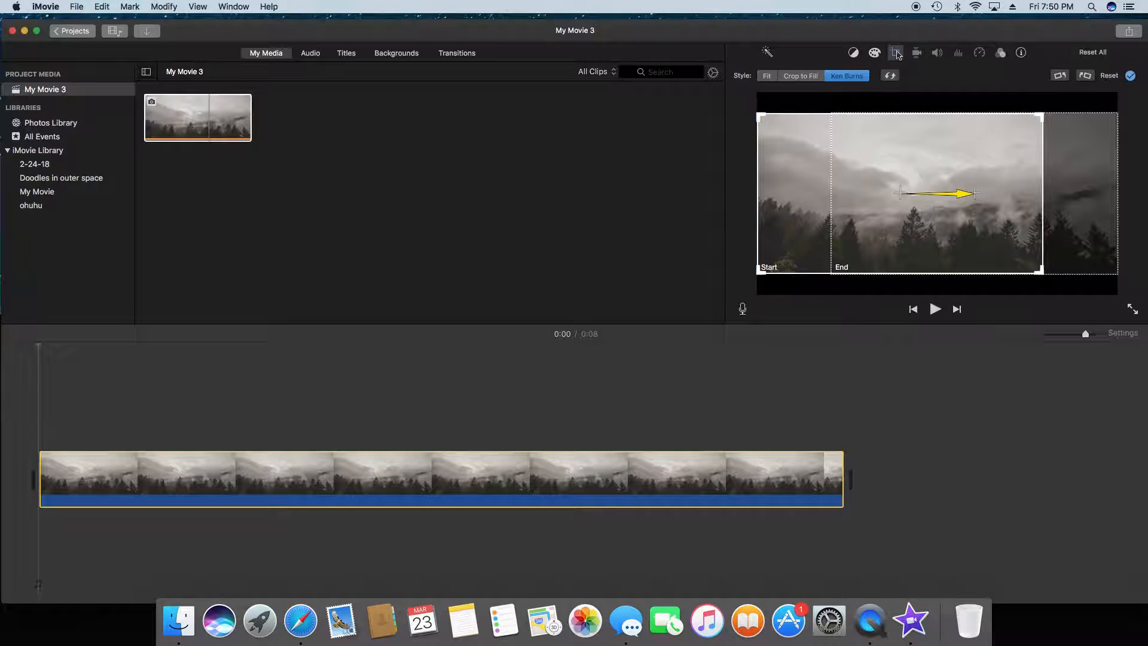
{"action": "left_click", "coordinate": [850, 88]}
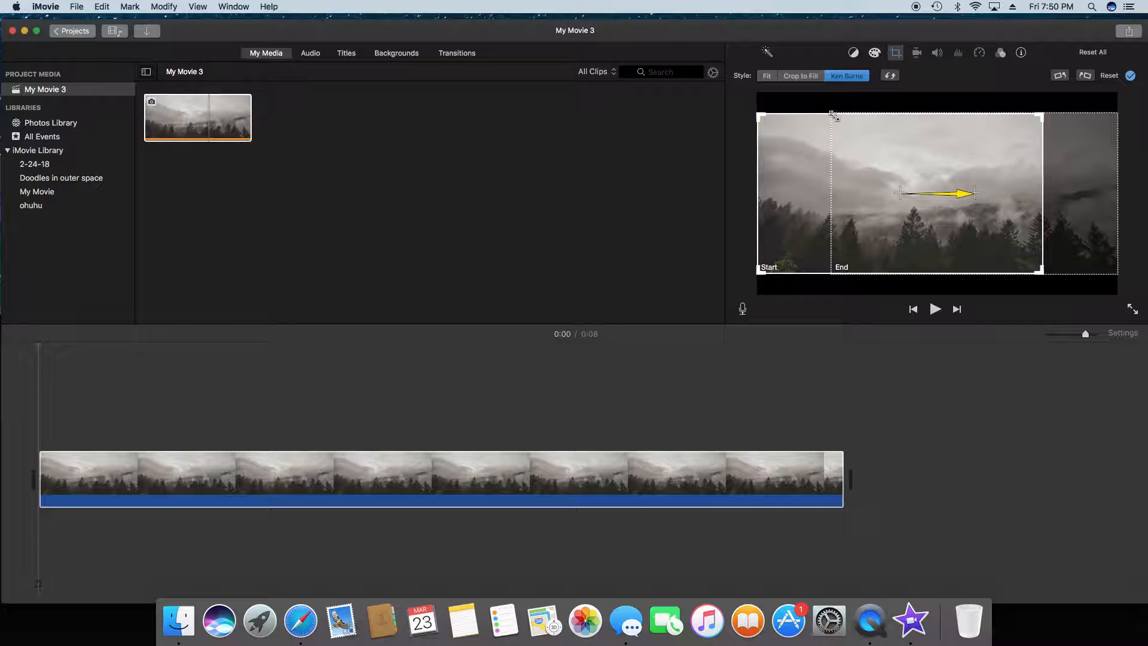
{"action": "left_click", "coordinate": [896, 52]}
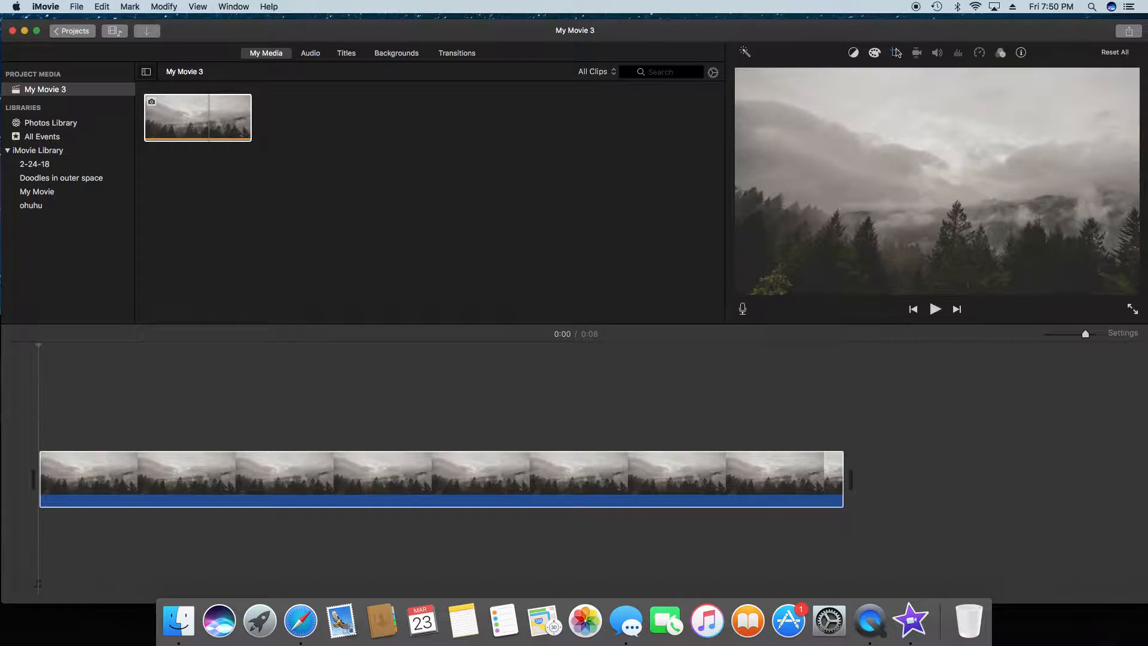
{"action": "left_click", "coordinate": [895, 53]}
{"action": "left_click", "coordinate": [810, 77]}
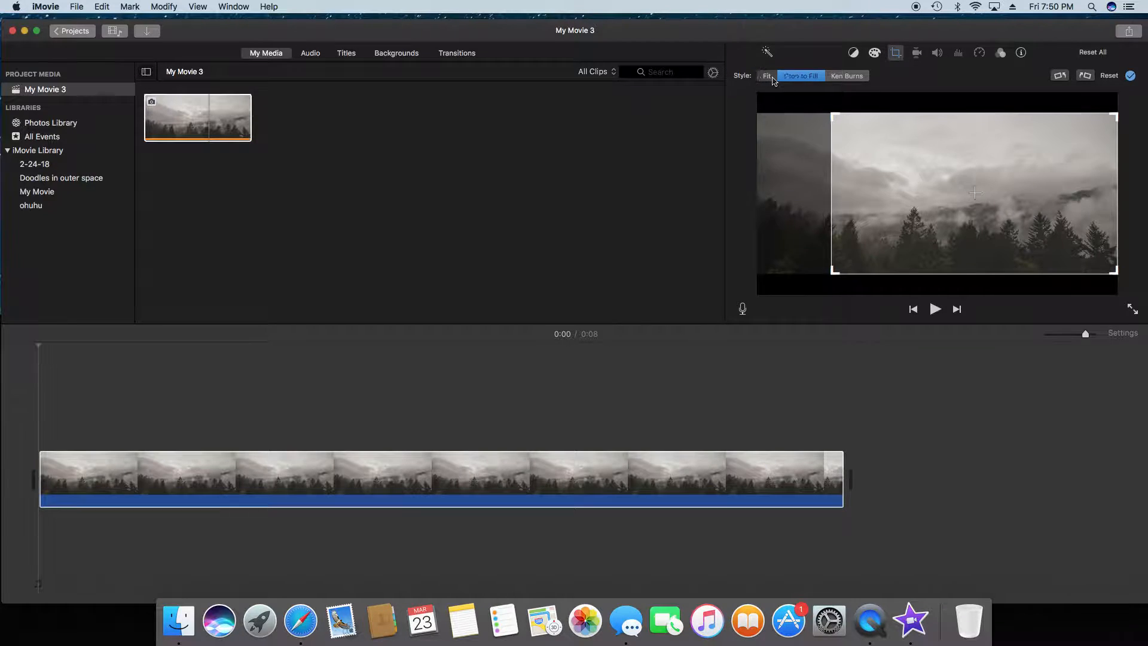
{"action": "left_click", "coordinate": [766, 76]}
{"action": "left_click", "coordinate": [789, 79]}
{"action": "left_click", "coordinate": [840, 77]}
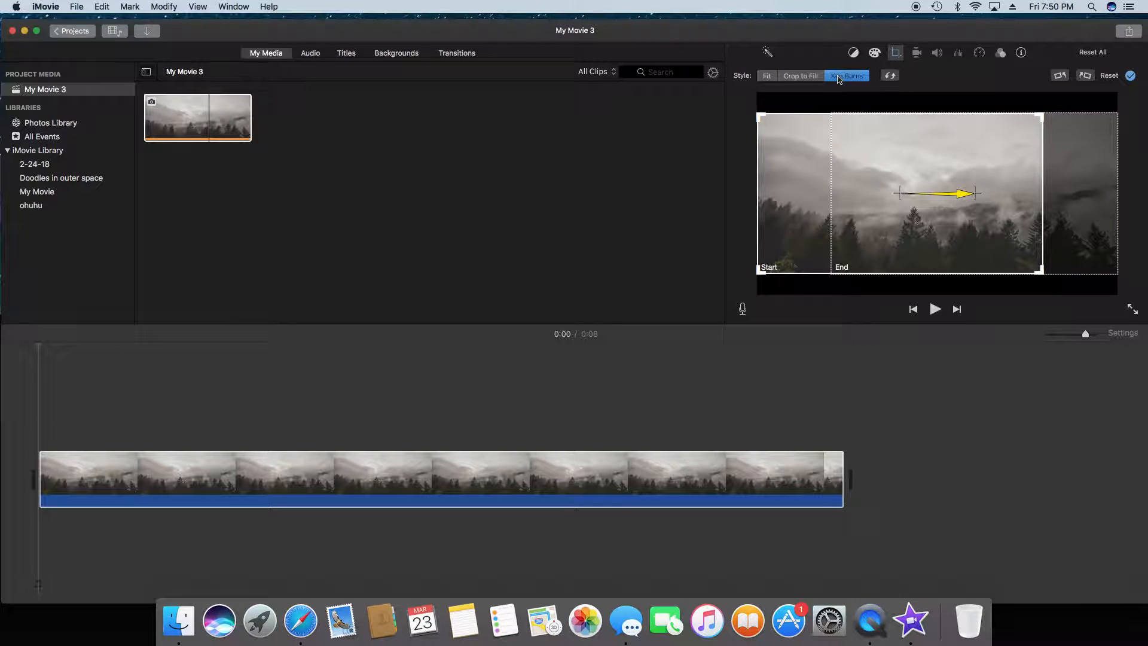
{"action": "left_click", "coordinate": [901, 56]}
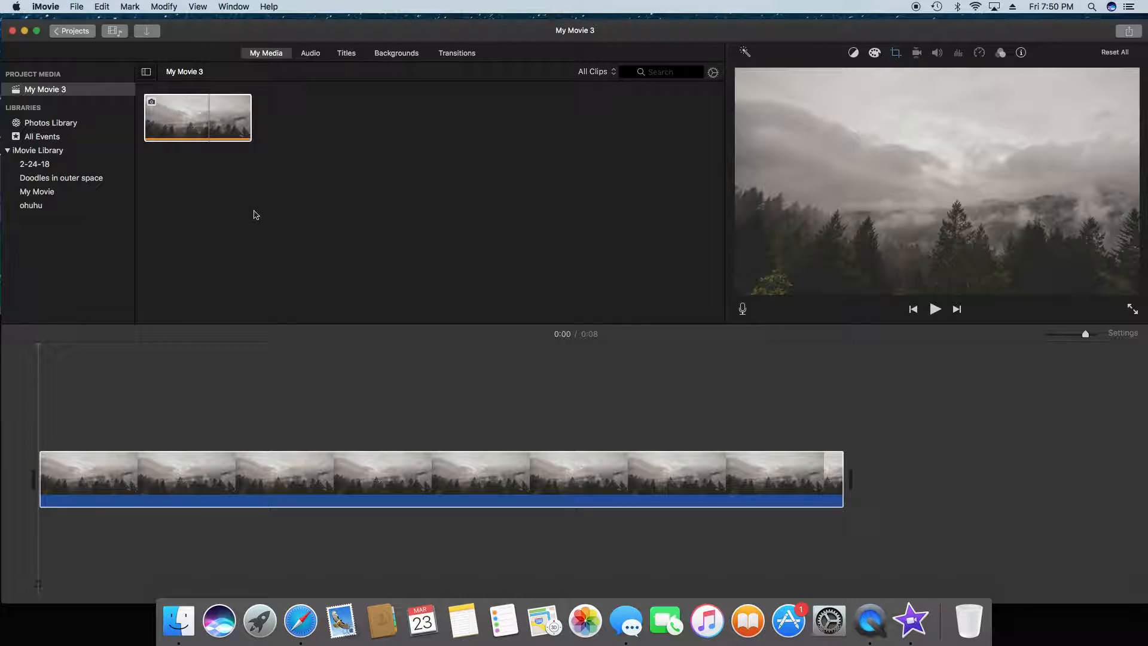
Step: Add the Pixie Dust title above the photo clip, starting about 2 seconds in
{"action": "left_click", "coordinate": [348, 53]}
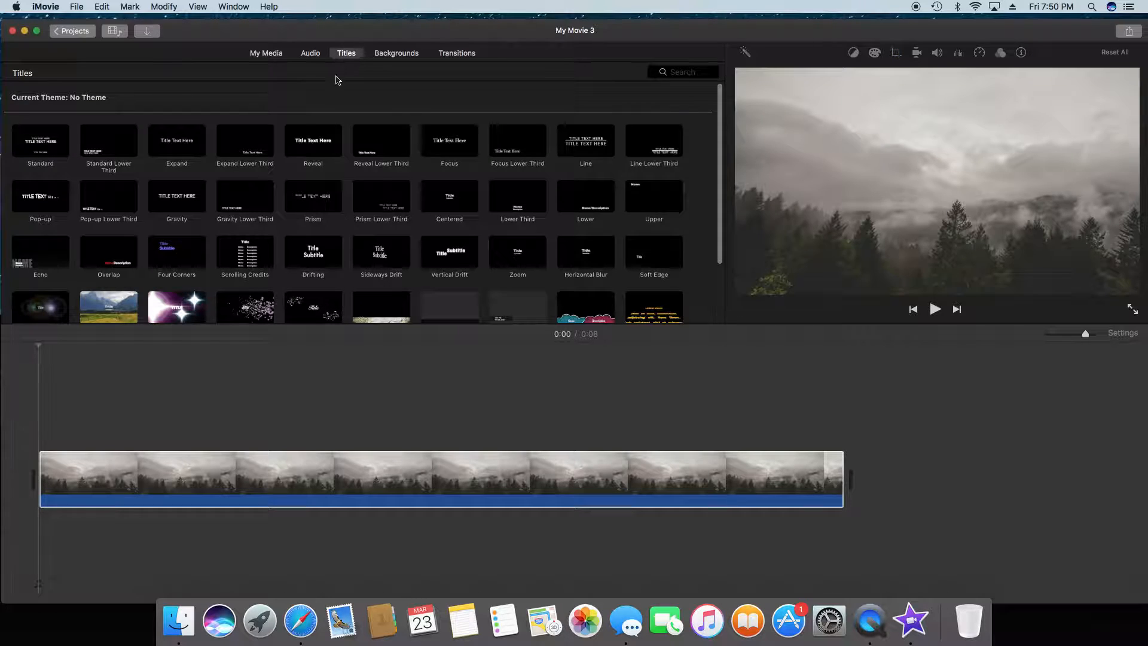
{"action": "scroll", "coordinate": [341, 151], "scroll_direction": "down", "scroll_amount": 3}
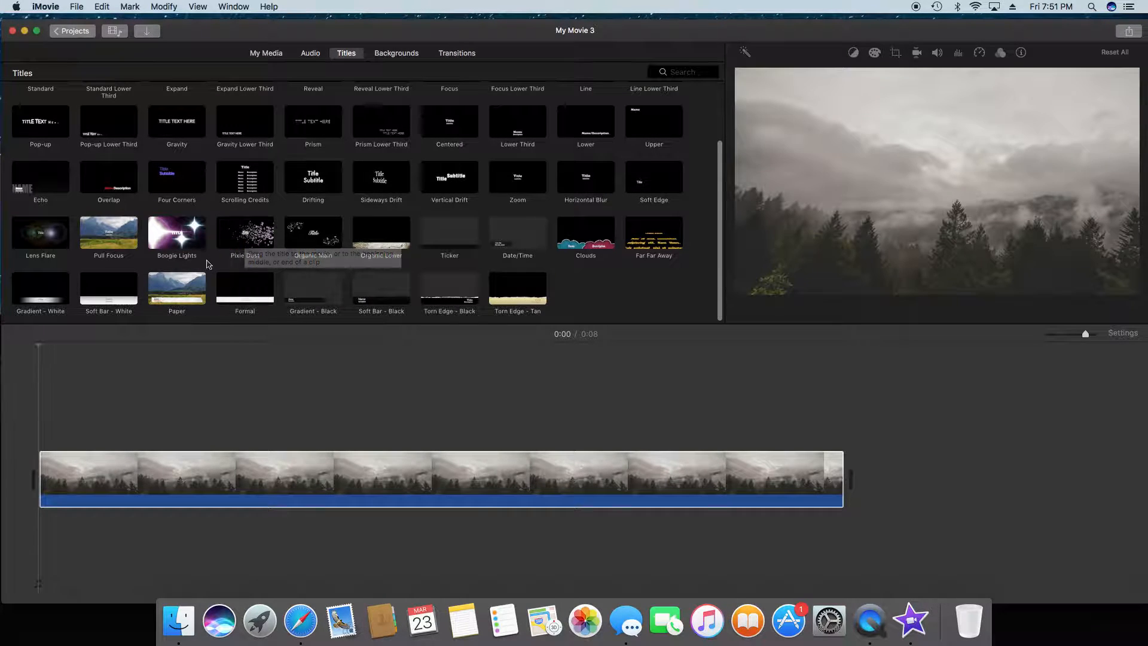
{"action": "left_click", "coordinate": [244, 237]}
{"action": "left_click_drag", "start_coordinate": [244, 237], "coordinate": [41, 433]}
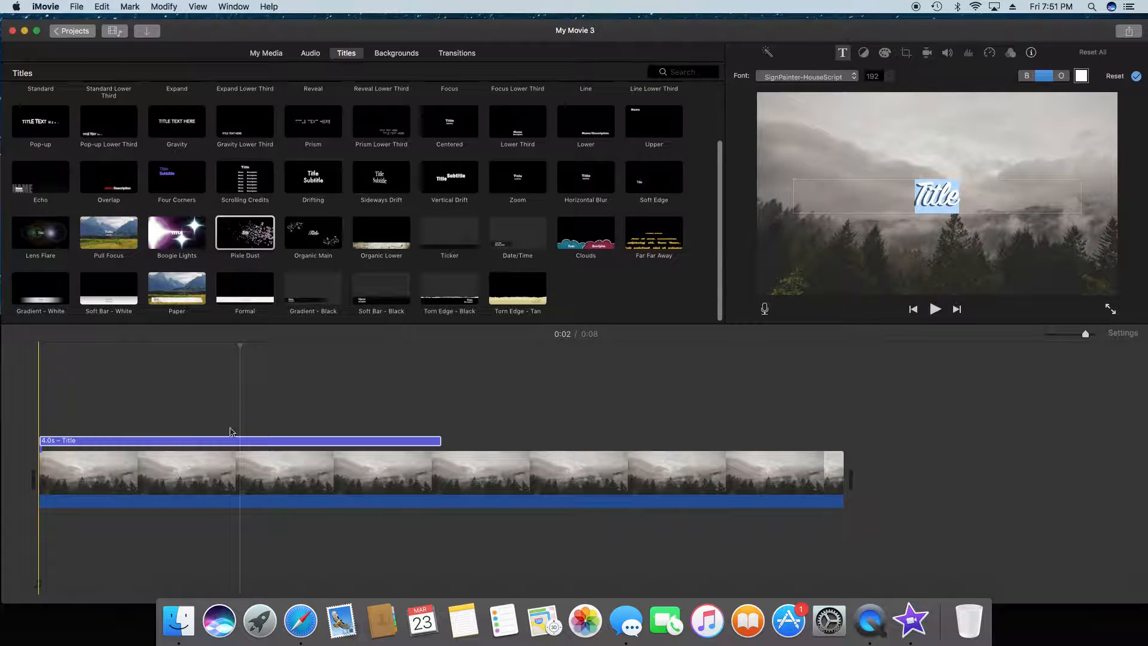
{"action": "left_click_drag", "start_coordinate": [179, 443], "coordinate": [421, 441]}
{"action": "left_click", "coordinate": [218, 443]}
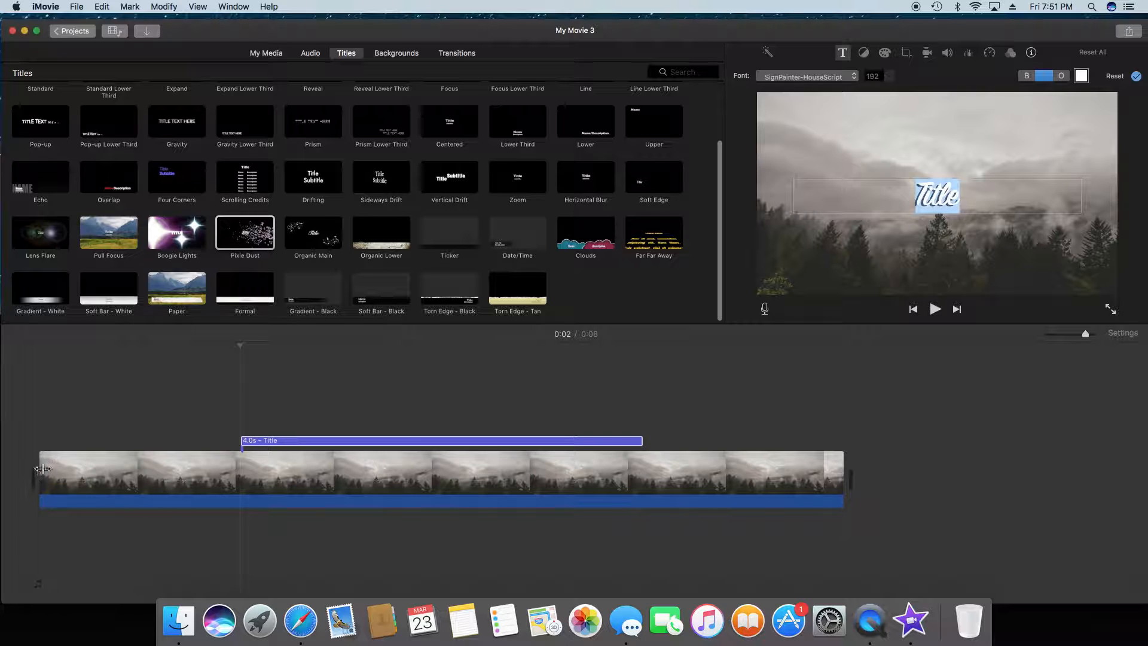
Step: Cut off and delete the first 1.9 seconds of the photo clip, and move the title to the start of the timeline
{"action": "left_click", "coordinate": [230, 471]}
{"action": "left_click", "coordinate": [233, 470]}
{"action": "left_click", "coordinate": [234, 473]}
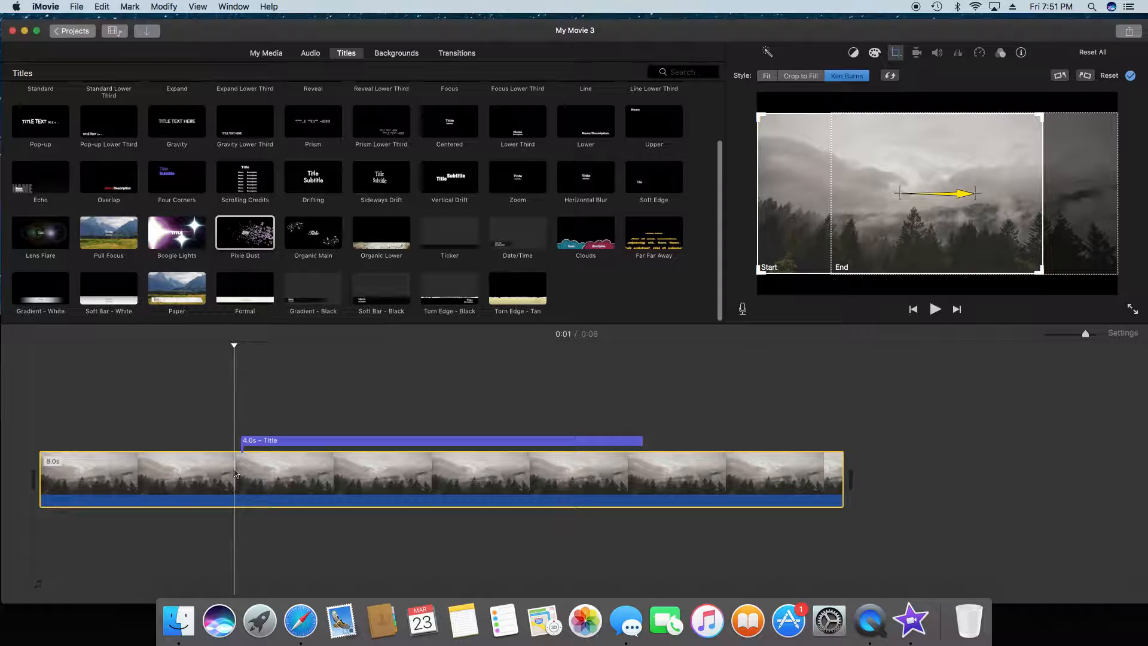
{"action": "key", "text": "super+b"}
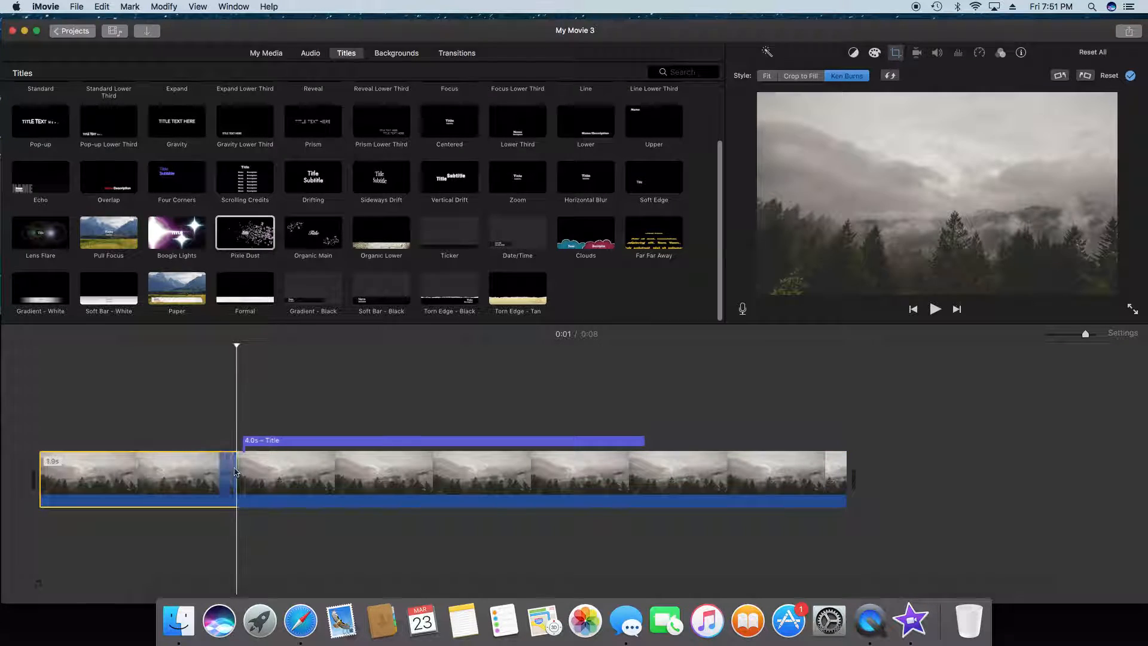
{"action": "left_click", "coordinate": [178, 474]}
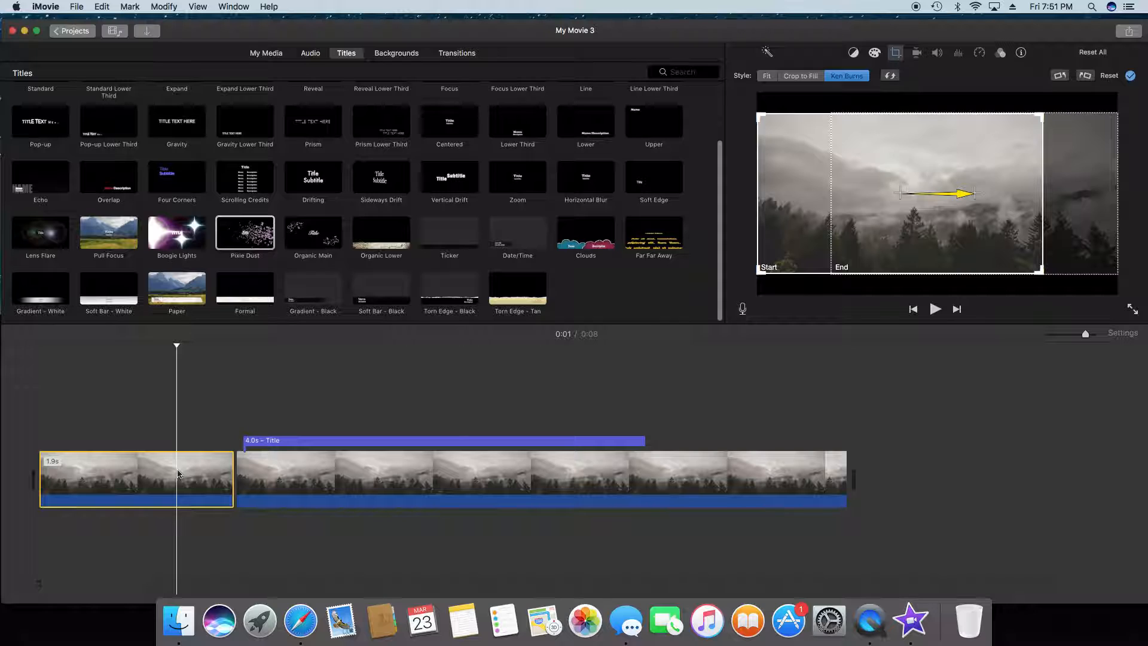
{"action": "key", "text": "Delete"}
{"action": "left_click", "coordinate": [88, 442]}
{"action": "left_click_drag", "start_coordinate": [88, 441], "coordinate": [82, 442]}
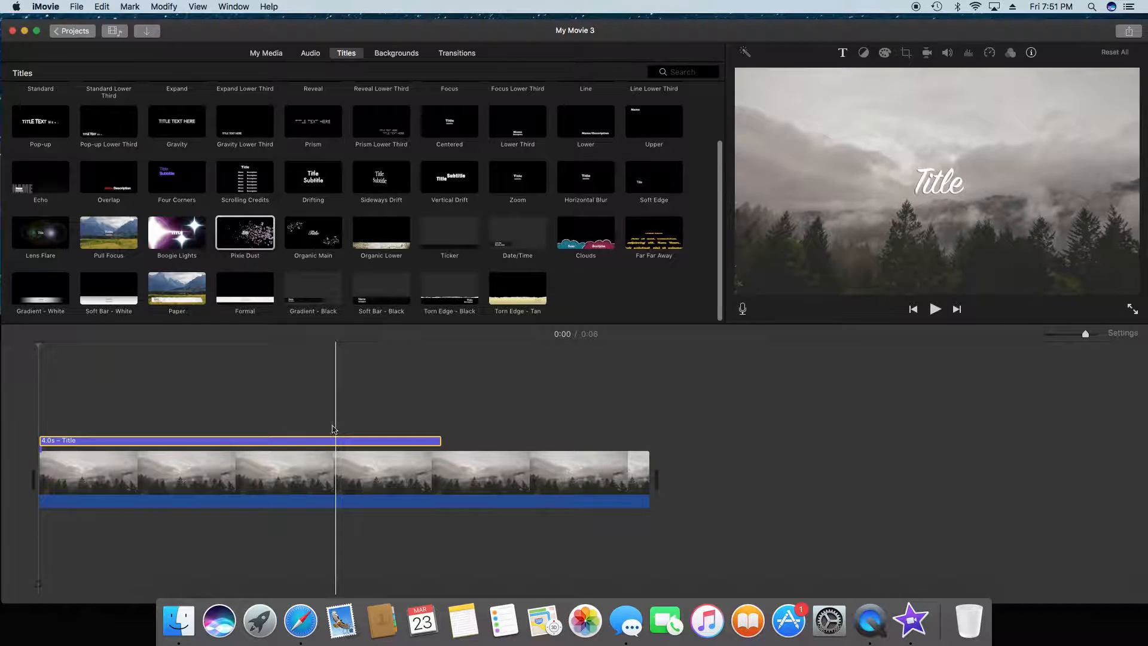
Step: Replace the Pixie Dust title's placeholder text with the creator's name
{"action": "left_click", "coordinate": [155, 419]}
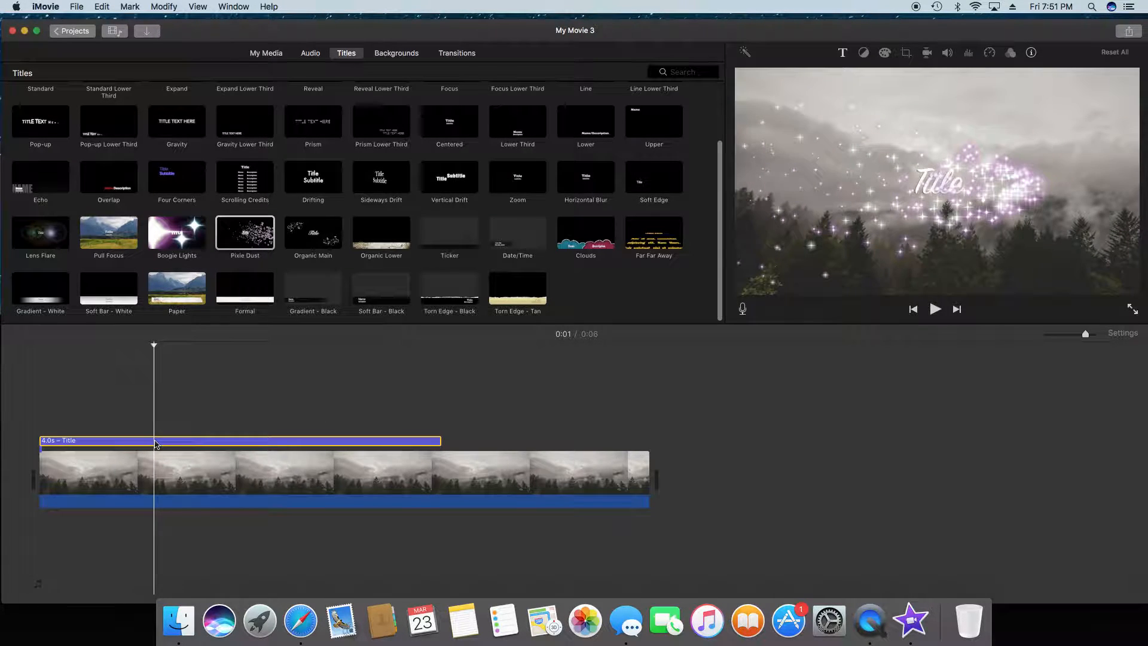
{"action": "double_click", "coordinate": [248, 441]}
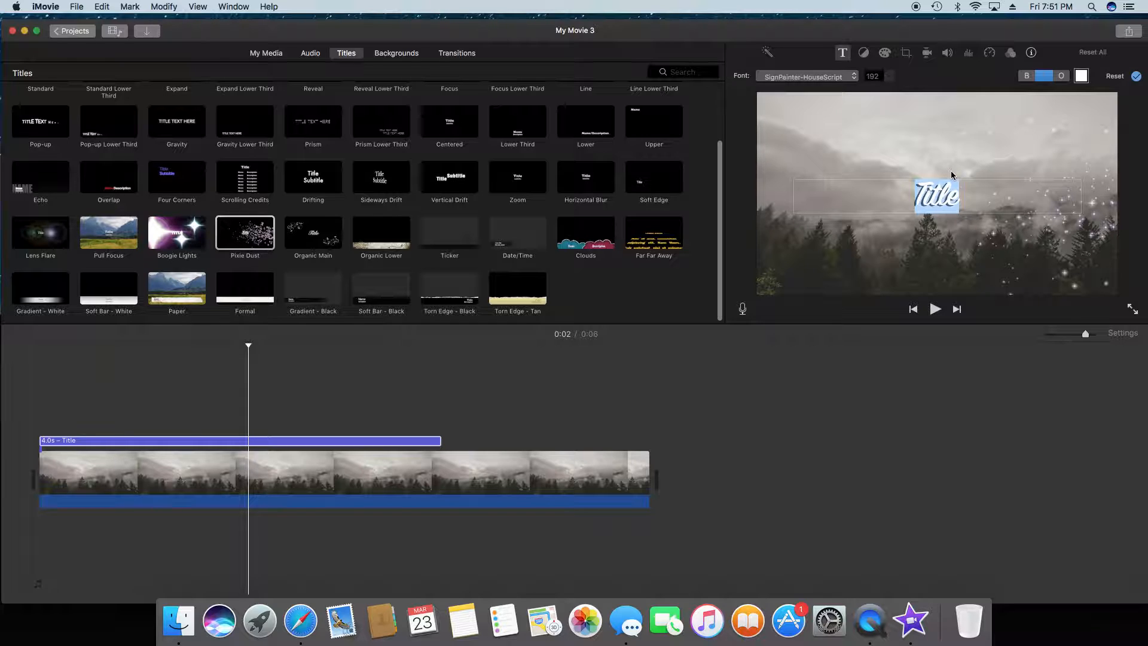
{"action": "type", "text": "Sammy"}
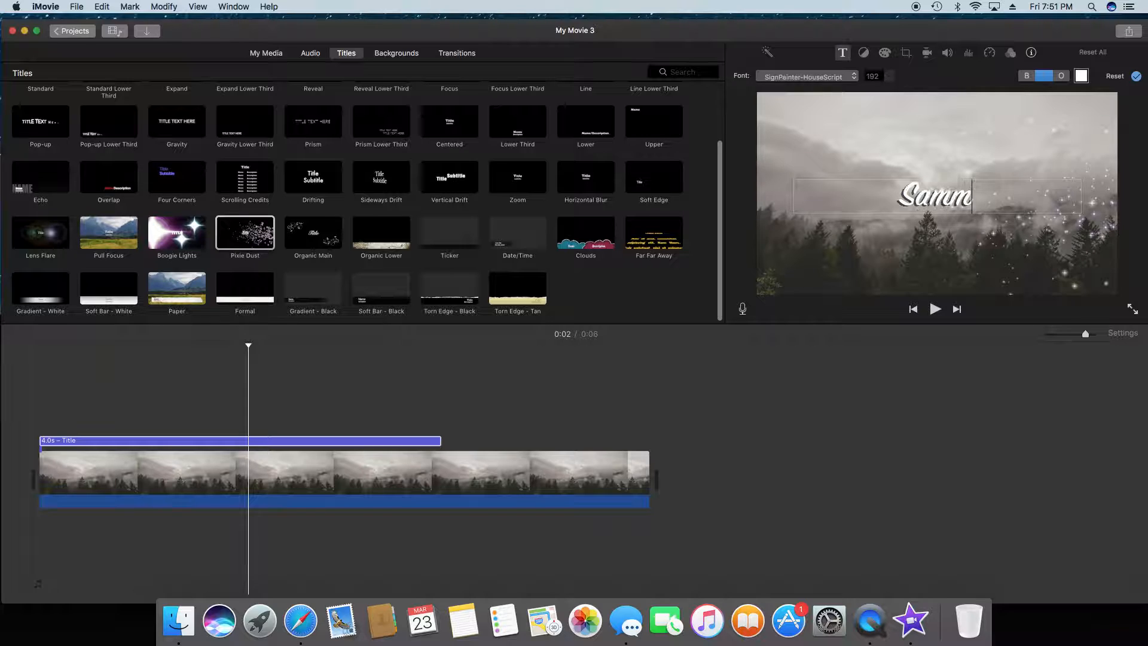
{"action": "type", "text": "icky"}
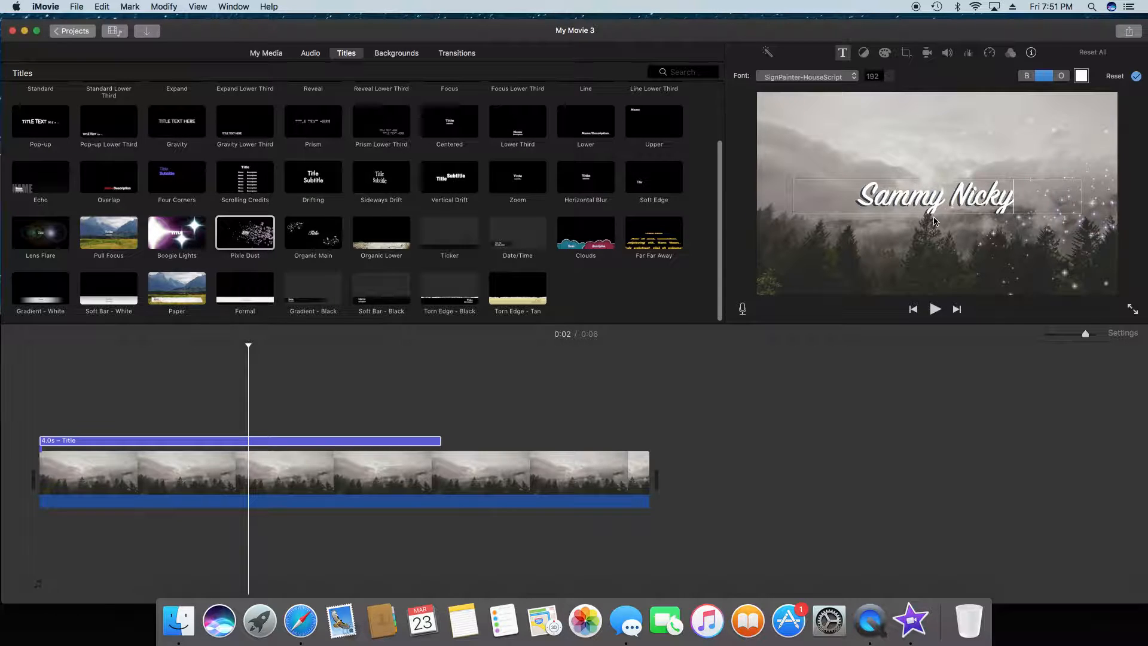
Step: Browse the fonts available for the title and play the movie from the beginning
{"action": "left_click", "coordinate": [837, 77]}
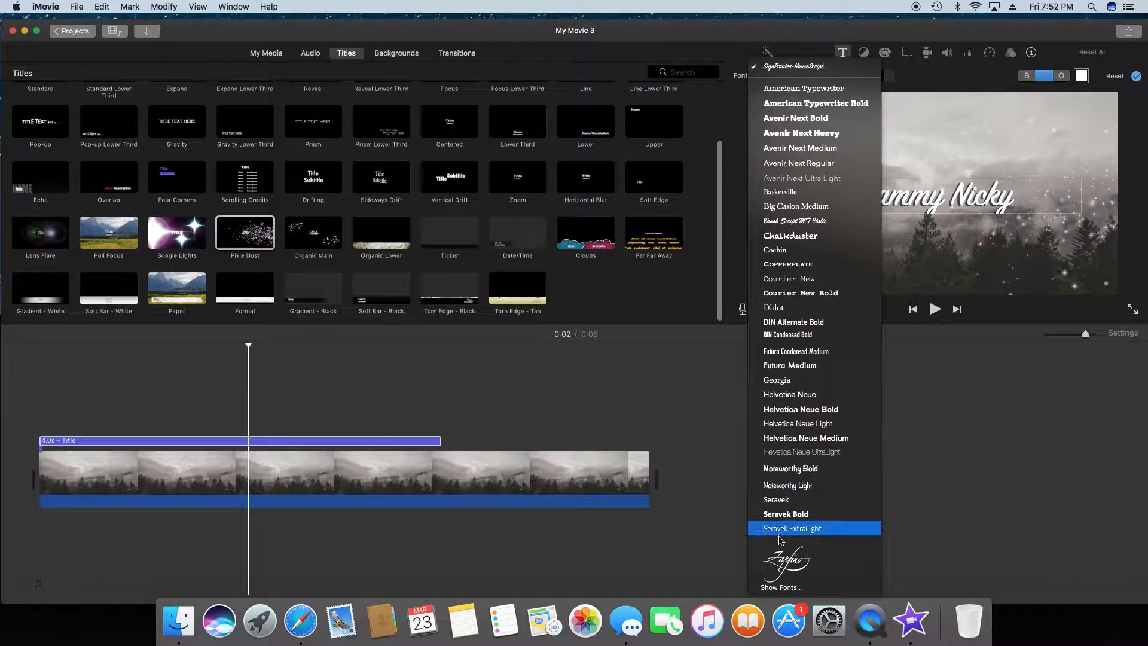
{"action": "left_click", "coordinate": [956, 120]}
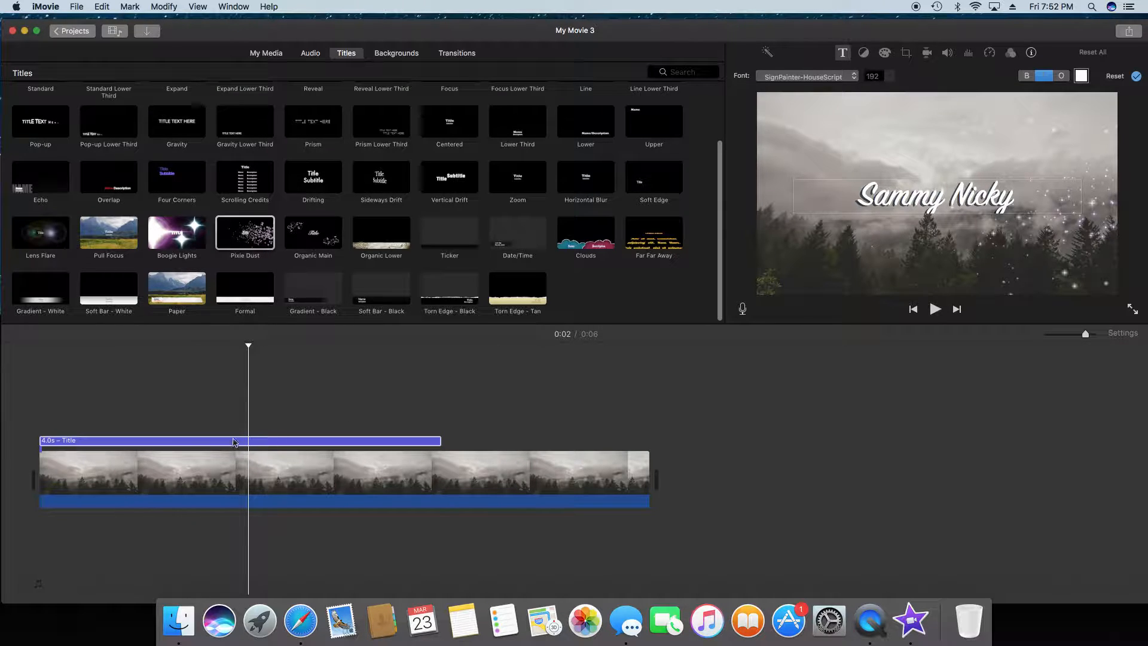
{"action": "left_click", "coordinate": [56, 370]}
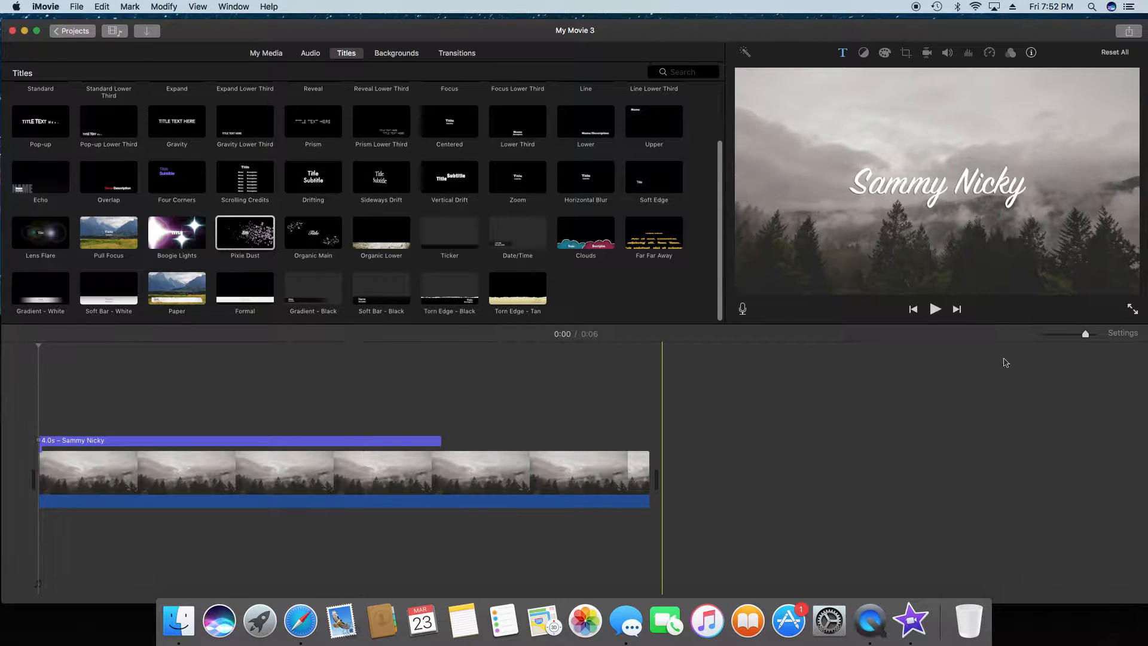
{"action": "left_click", "coordinate": [937, 310]}
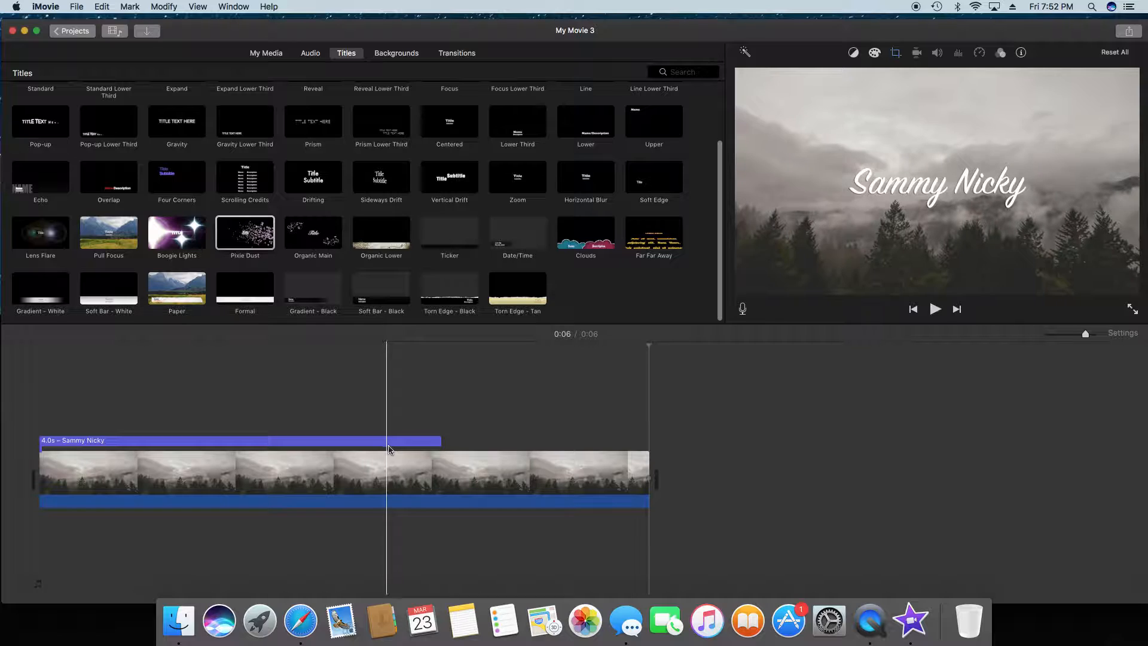
Step: Split the photo clip at about 2.3 seconds, delete the remainder, and shorten the title to 2.3 s to match
{"action": "left_click", "coordinate": [267, 422]}
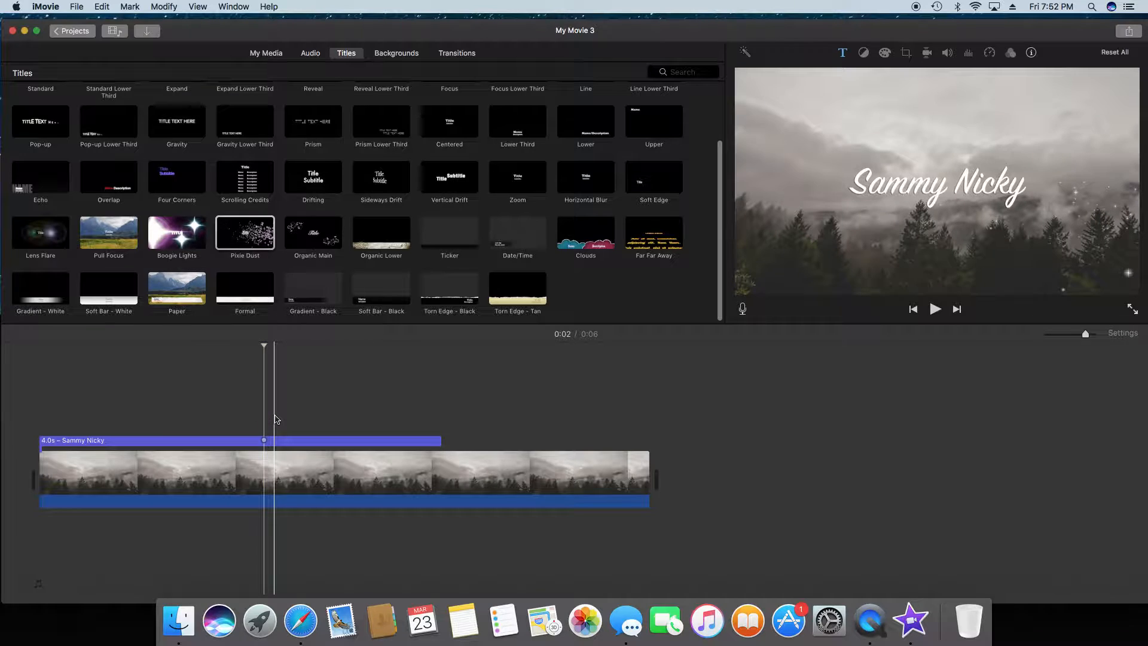
{"action": "key", "text": "super+b"}
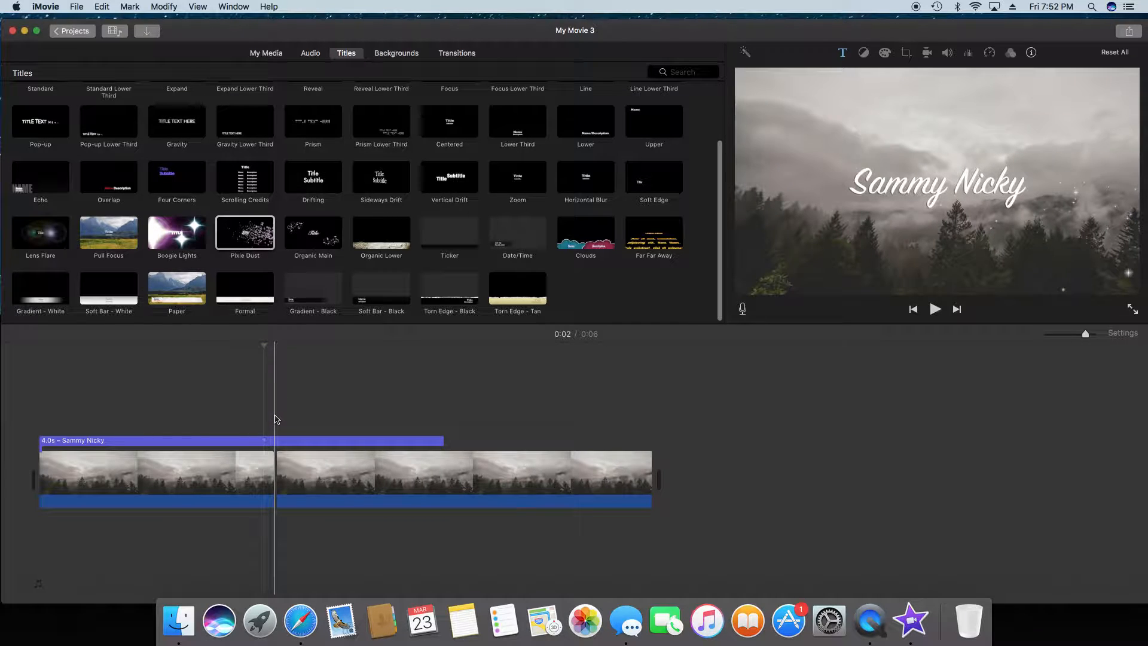
{"action": "left_click", "coordinate": [318, 459]}
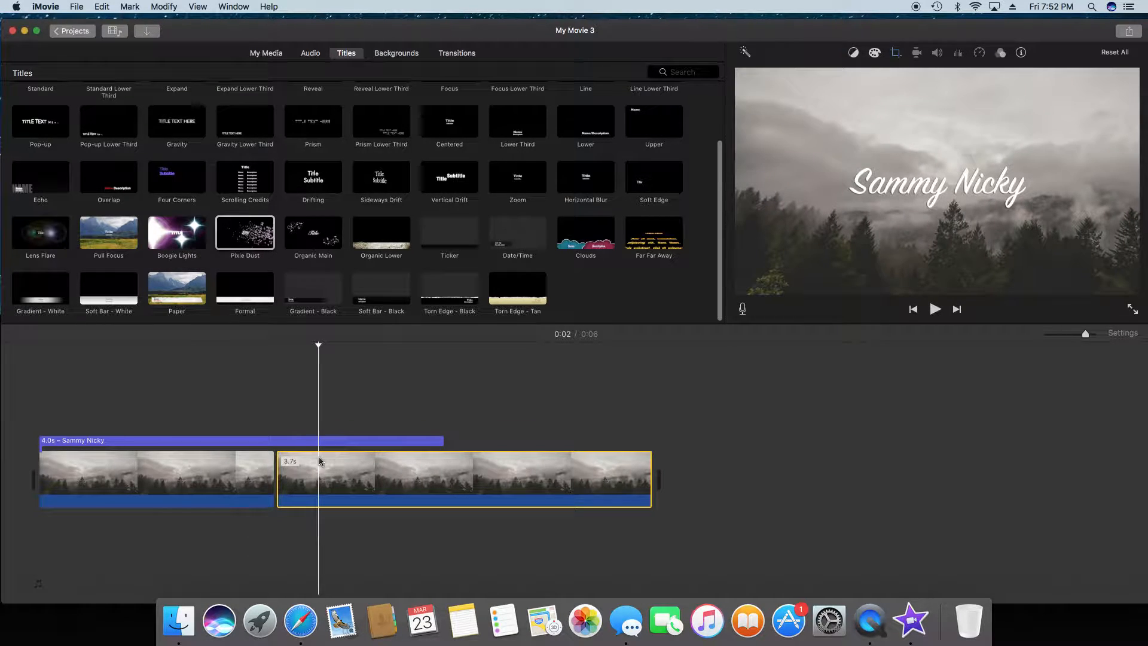
{"action": "key", "text": "Delete"}
{"action": "left_click_drag", "start_coordinate": [444, 441], "coordinate": [274, 435]}
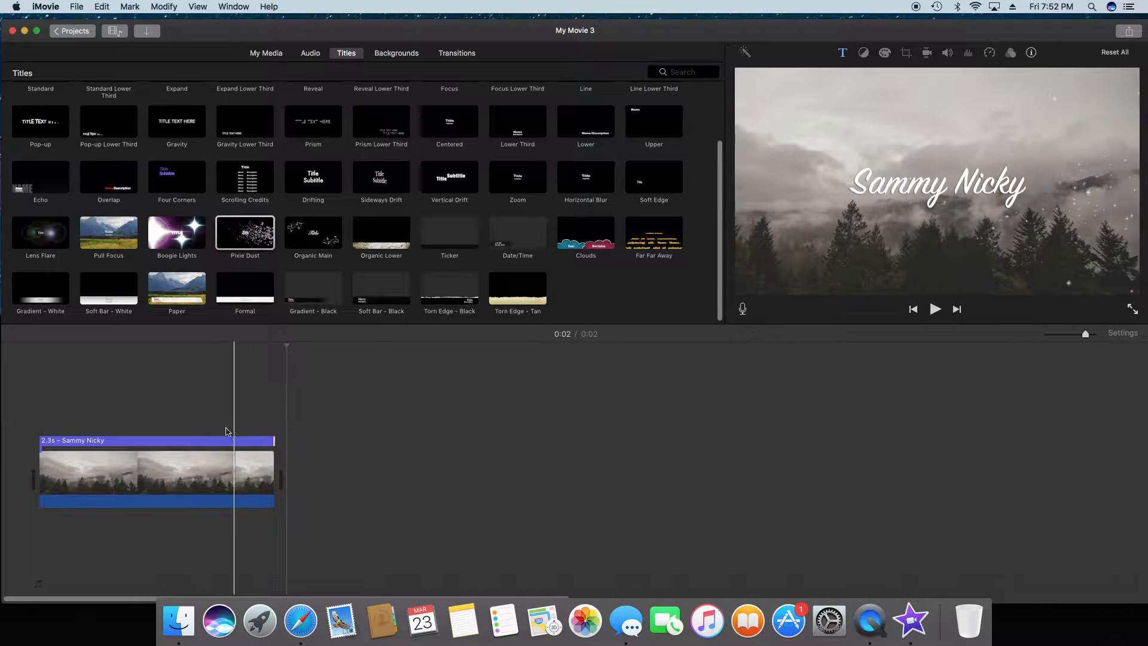
Step: Play the trimmed intro from the beginning and return the playhead to the start of the timeline
{"action": "left_click", "coordinate": [4, 357]}
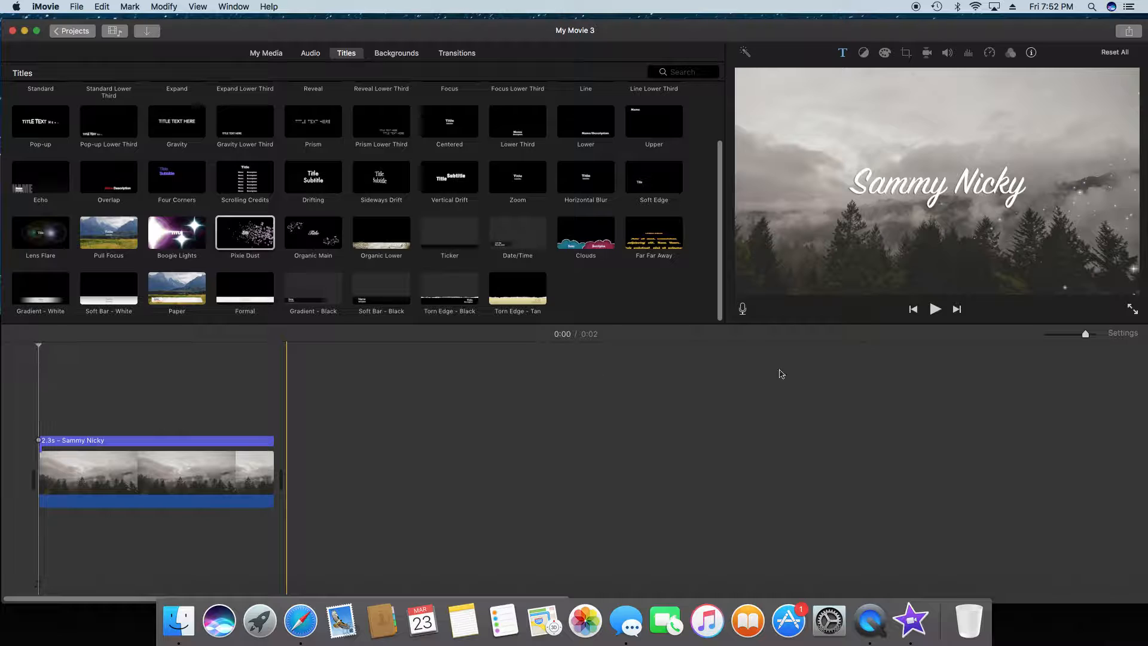
{"action": "left_click", "coordinate": [935, 308]}
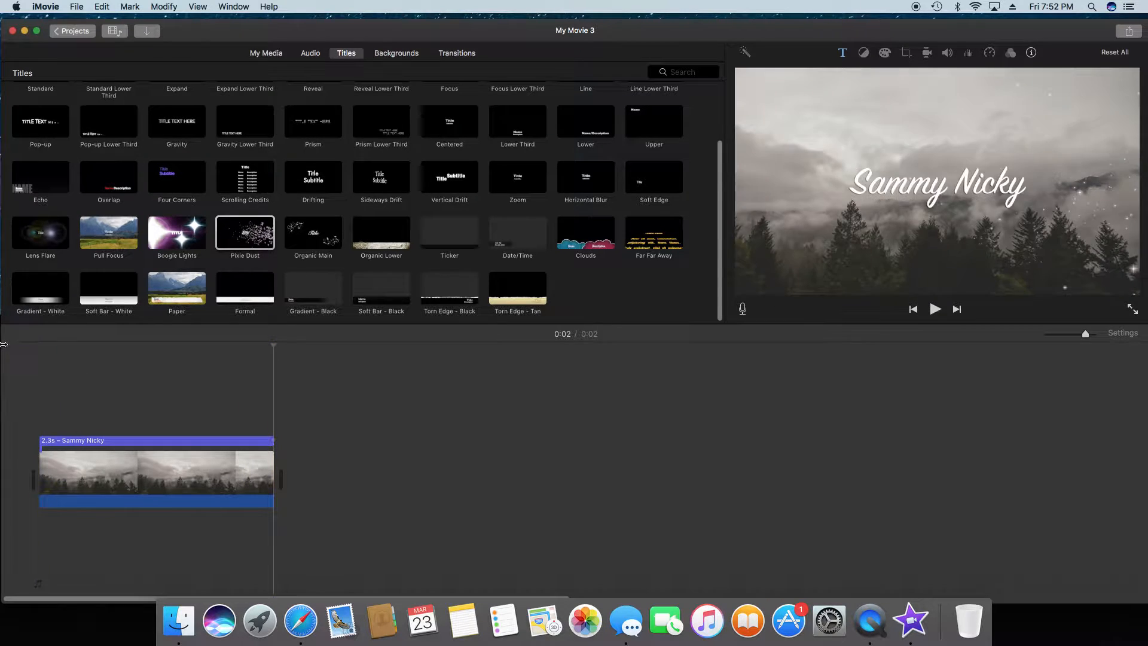
{"action": "left_click", "coordinate": [32, 357]}
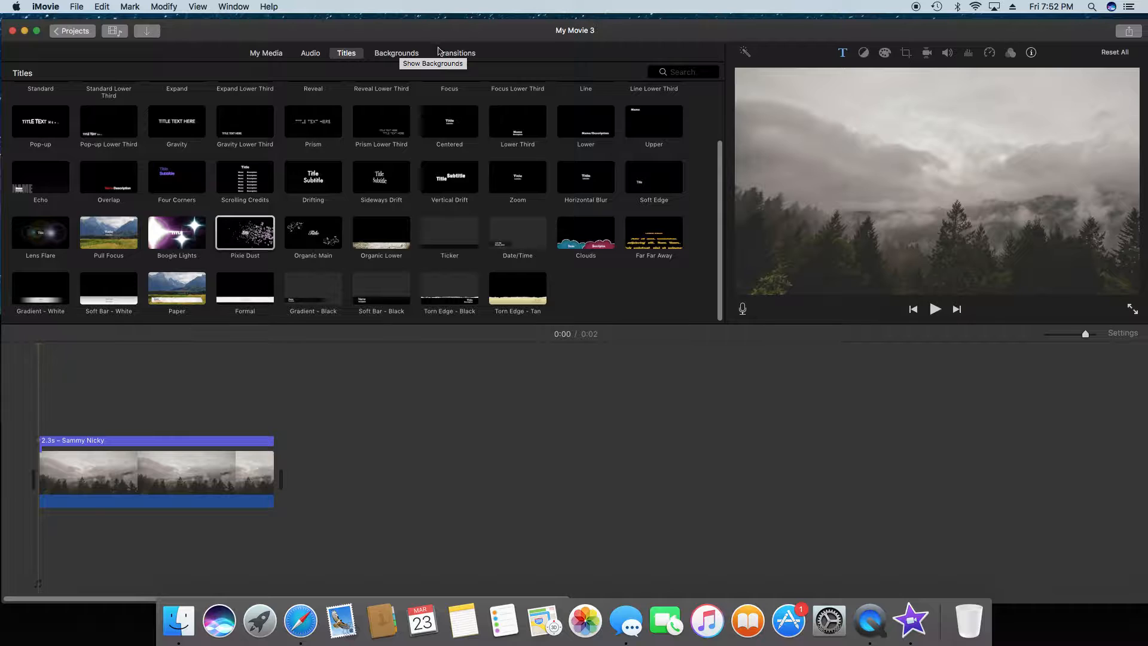
Step: Preview the Ambient Hit, Ambient Effect 1 and Ambient Effect 2 sound effects, and add Ambient Effect 2 beneath the photo clip from its start
{"action": "left_click", "coordinate": [316, 58]}
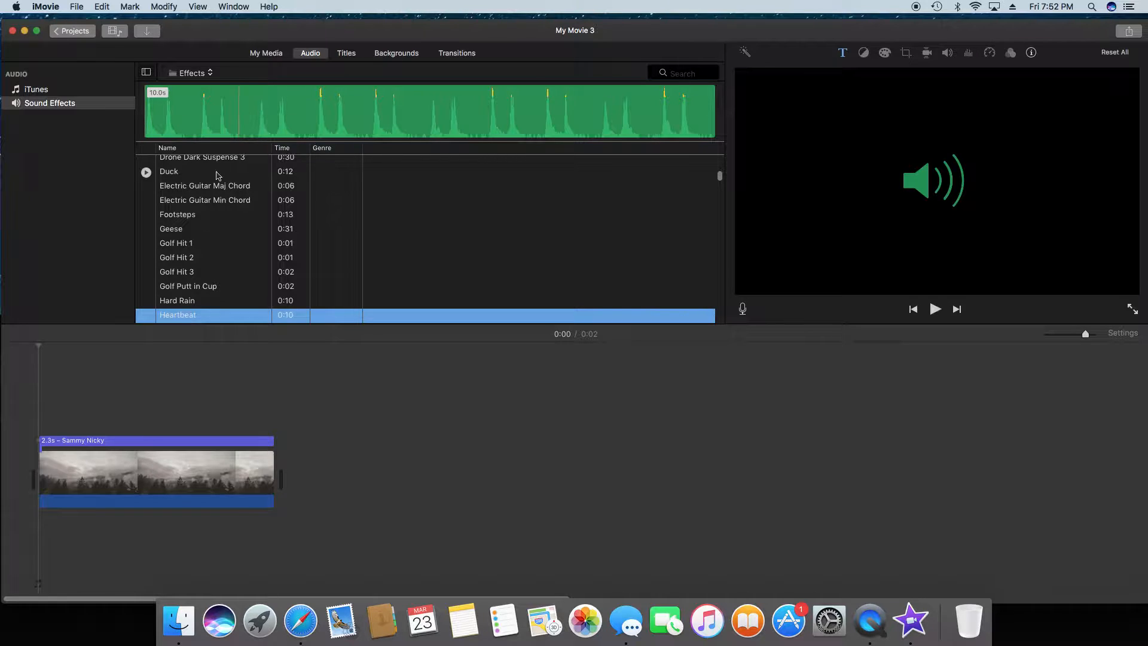
{"action": "scroll", "coordinate": [240, 264], "scroll_direction": "down", "scroll_amount": 15}
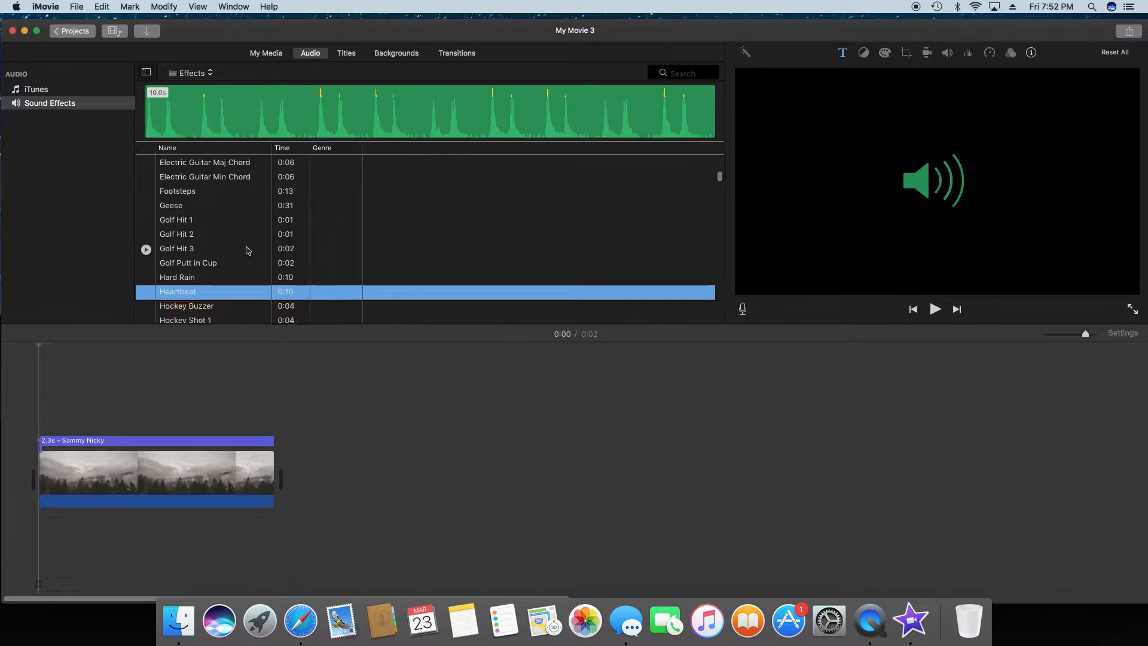
{"action": "scroll", "coordinate": [249, 249], "scroll_direction": "up", "scroll_amount": 20}
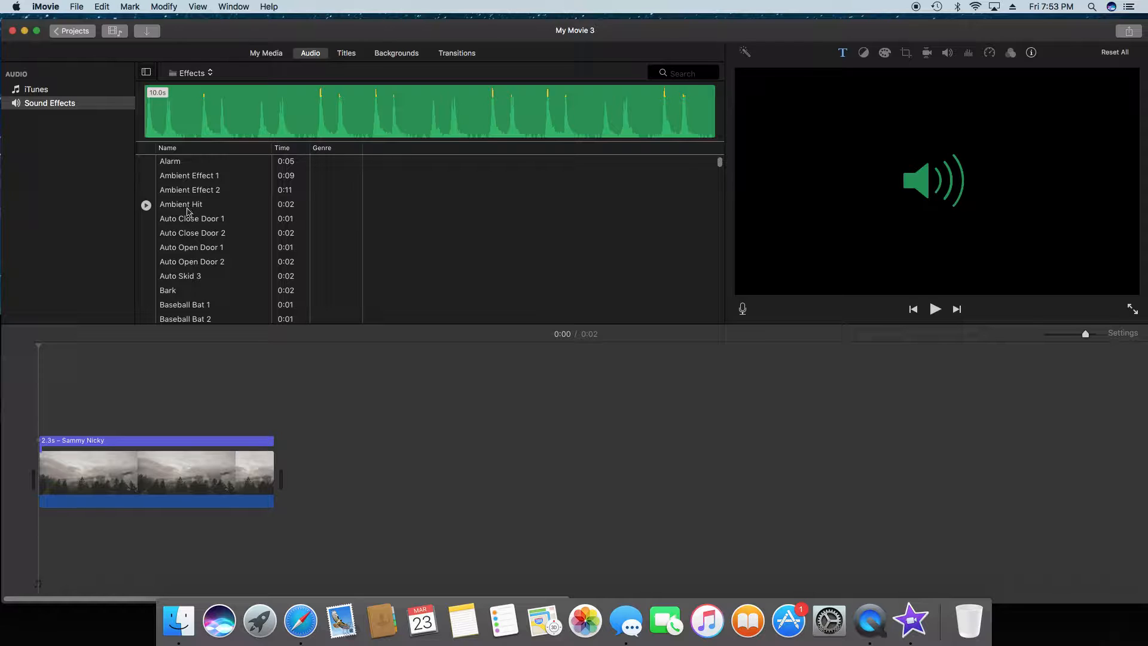
{"action": "left_click", "coordinate": [146, 205]}
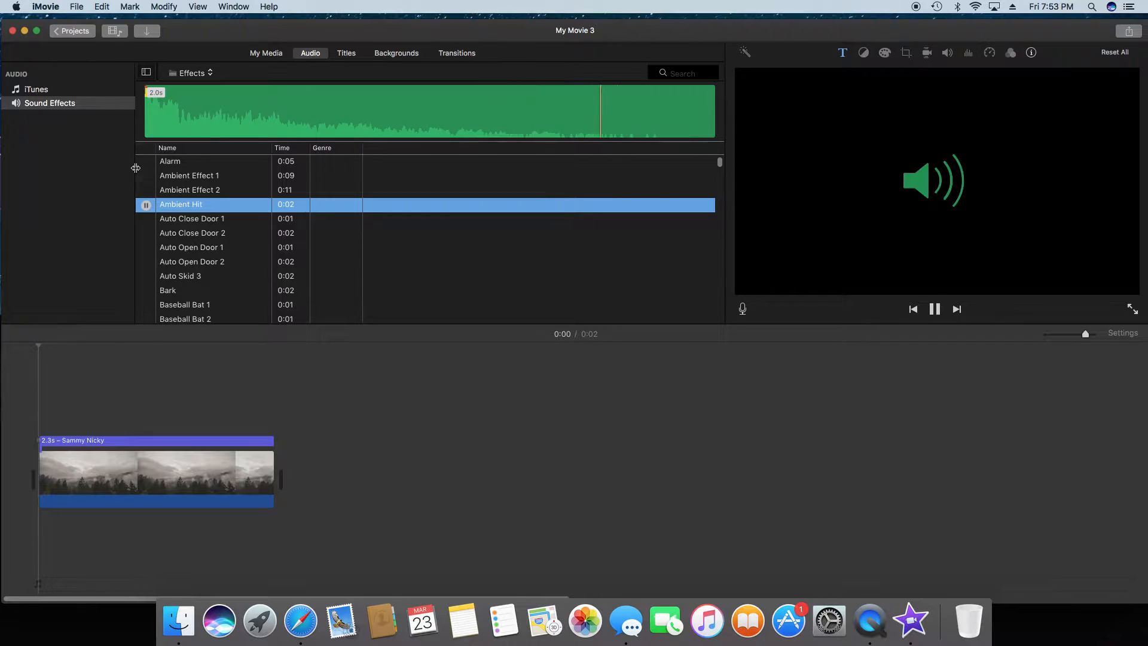
{"action": "left_click", "coordinate": [146, 175]}
{"action": "left_click", "coordinate": [146, 190]}
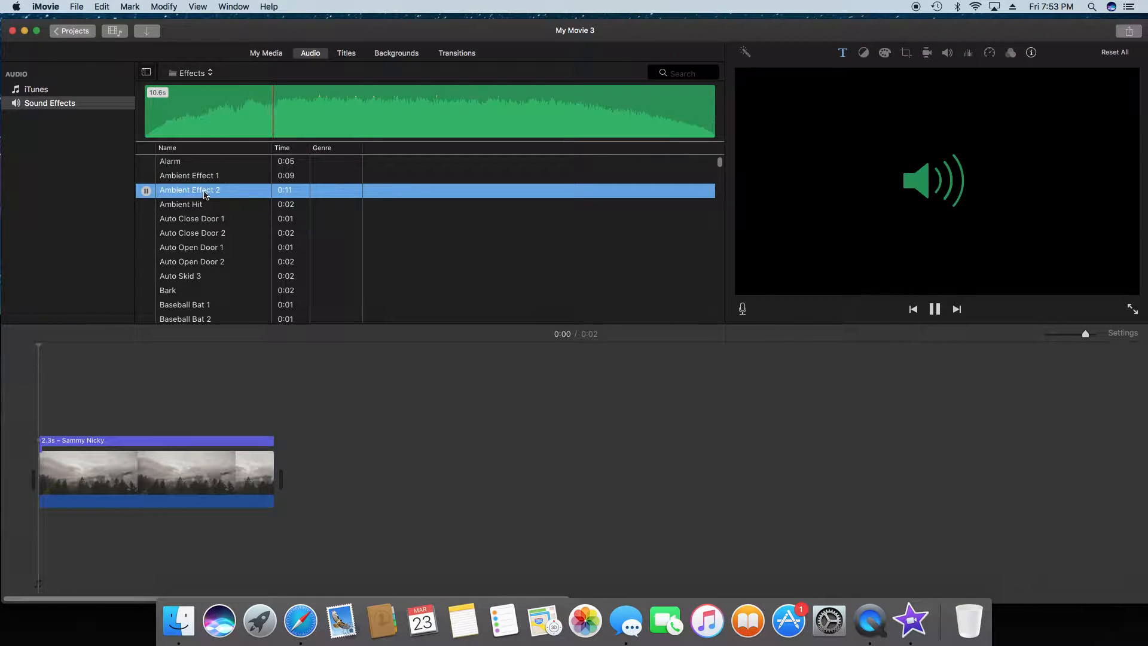
{"action": "left_click_drag", "start_coordinate": [211, 193], "coordinate": [39, 539]}
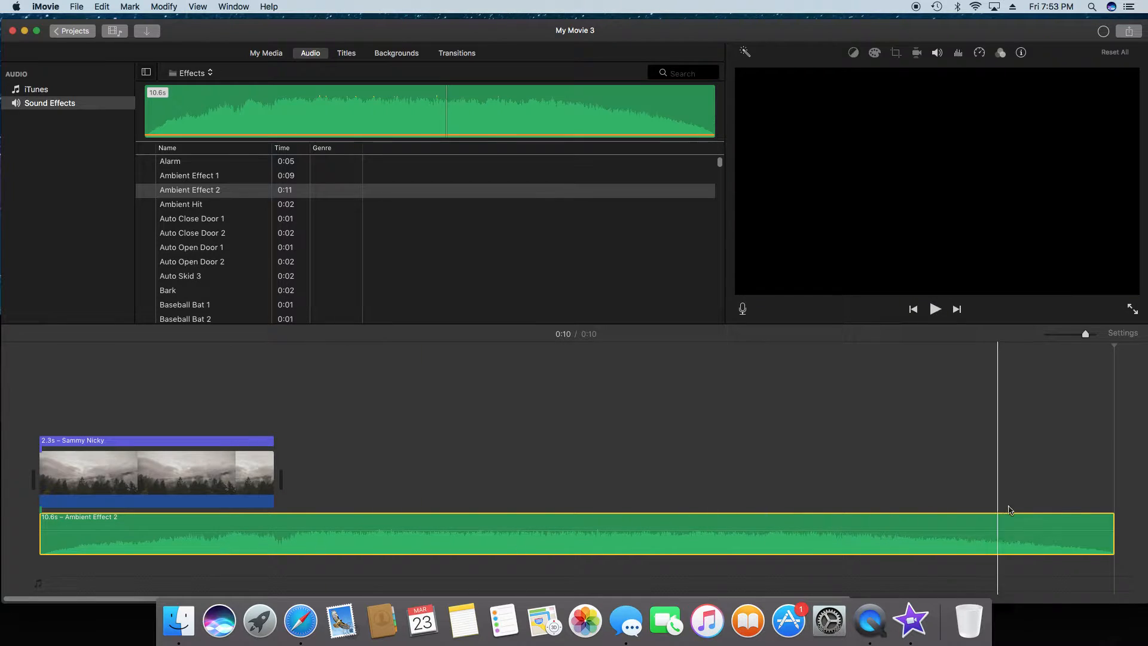
Step: Shorten the Ambient Effect 2 audio to 2.3 s to match the photo clip, and play the intro from the beginning
{"action": "left_click_drag", "start_coordinate": [1115, 531], "coordinate": [274, 533]}
{"action": "left_click", "coordinate": [27, 379]}
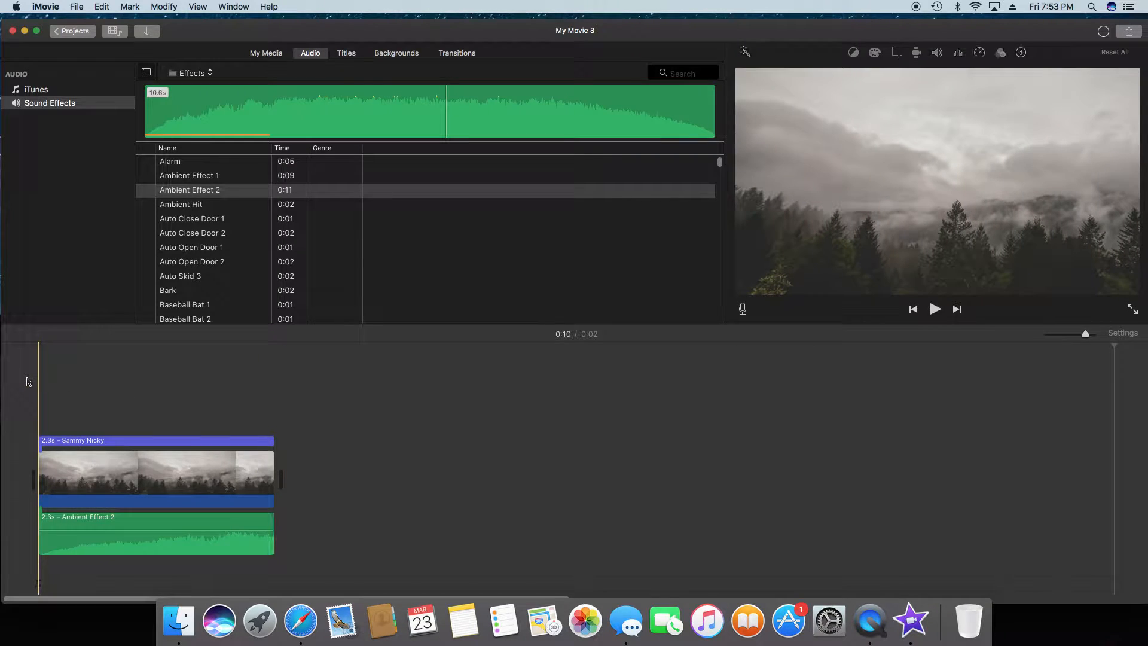
{"action": "key", "text": "space"}
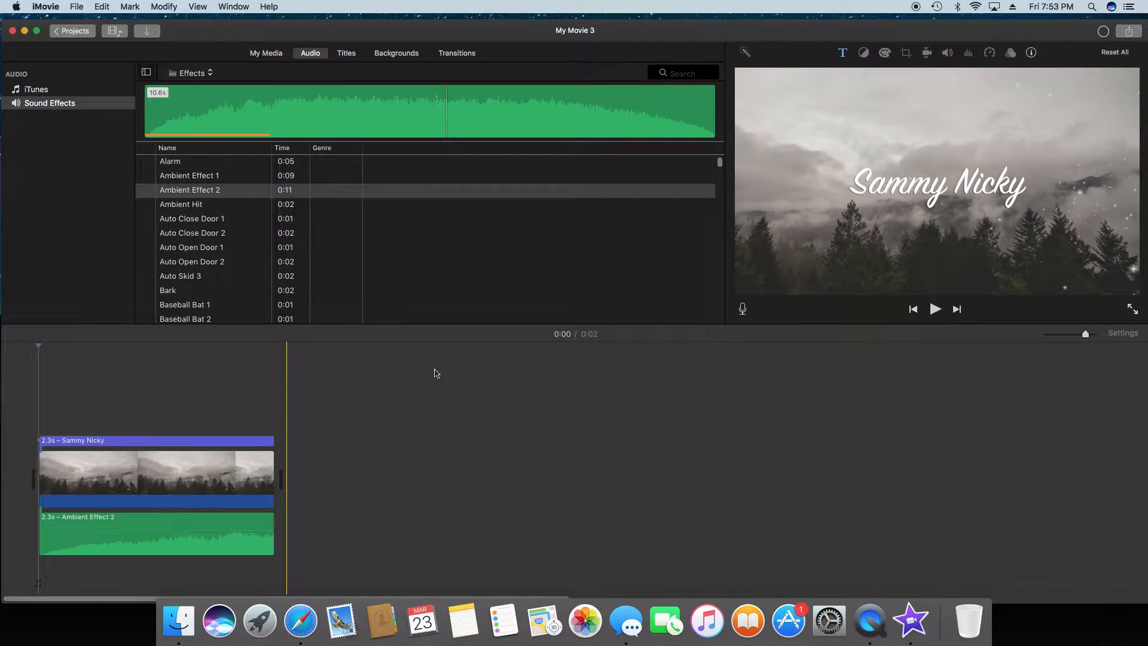
{"action": "left_click", "coordinate": [934, 310]}
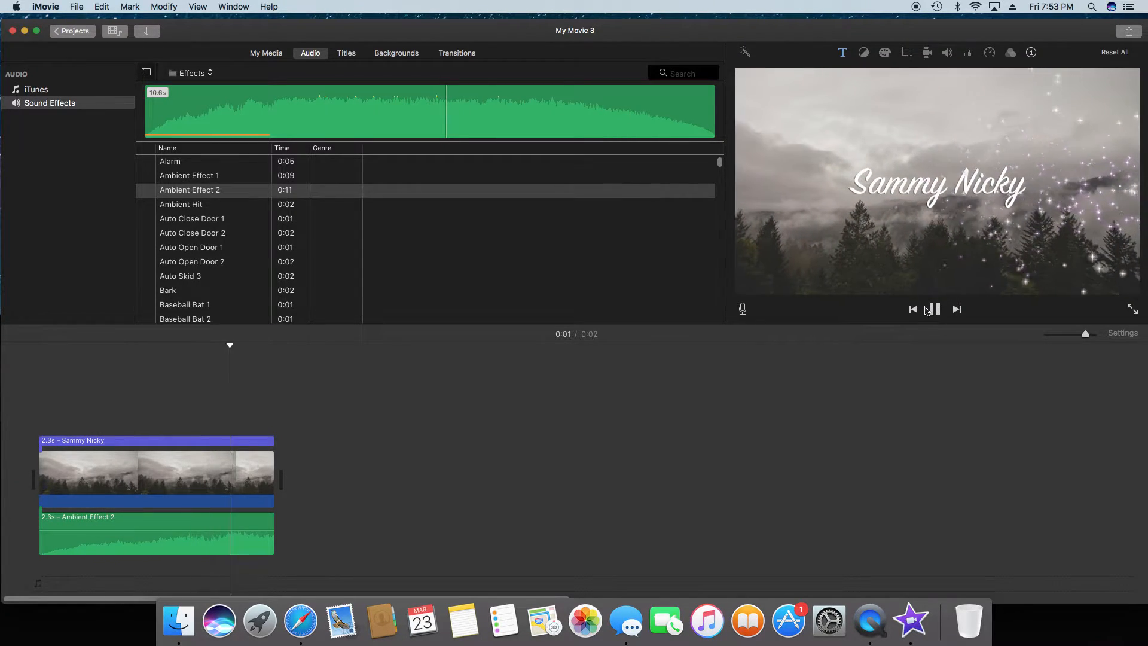
Step: Export the movie as a video file named intro2 and save it to the Desktop
{"action": "left_click", "coordinate": [1130, 32]}
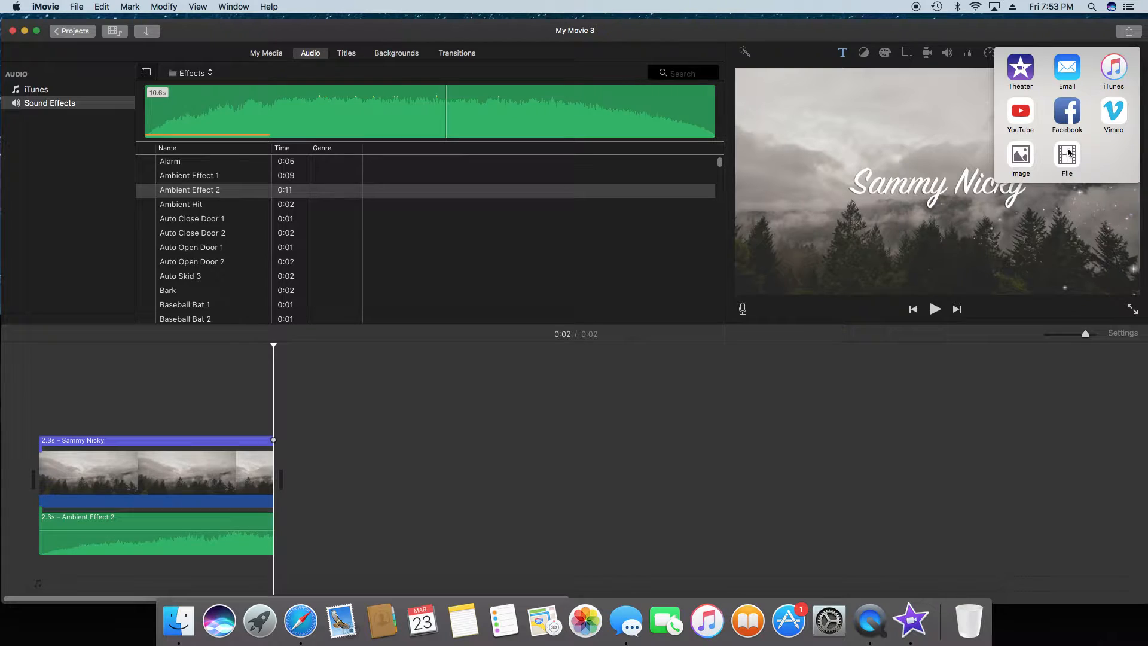
{"action": "left_click", "coordinate": [1068, 154]}
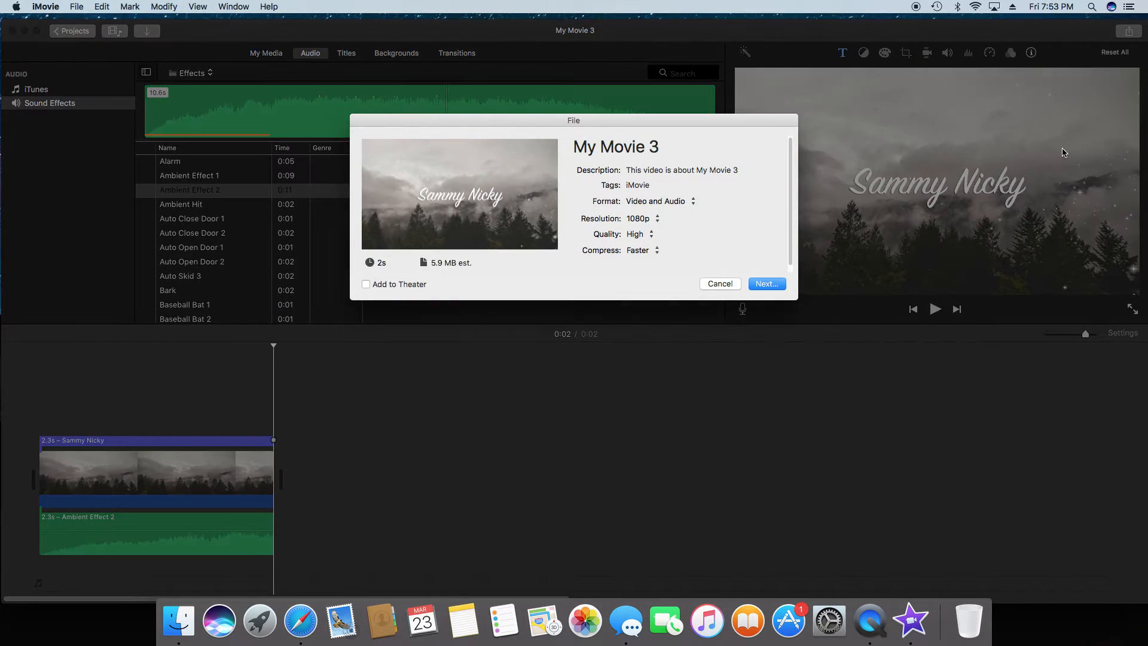
{"action": "left_click", "coordinate": [689, 150]}
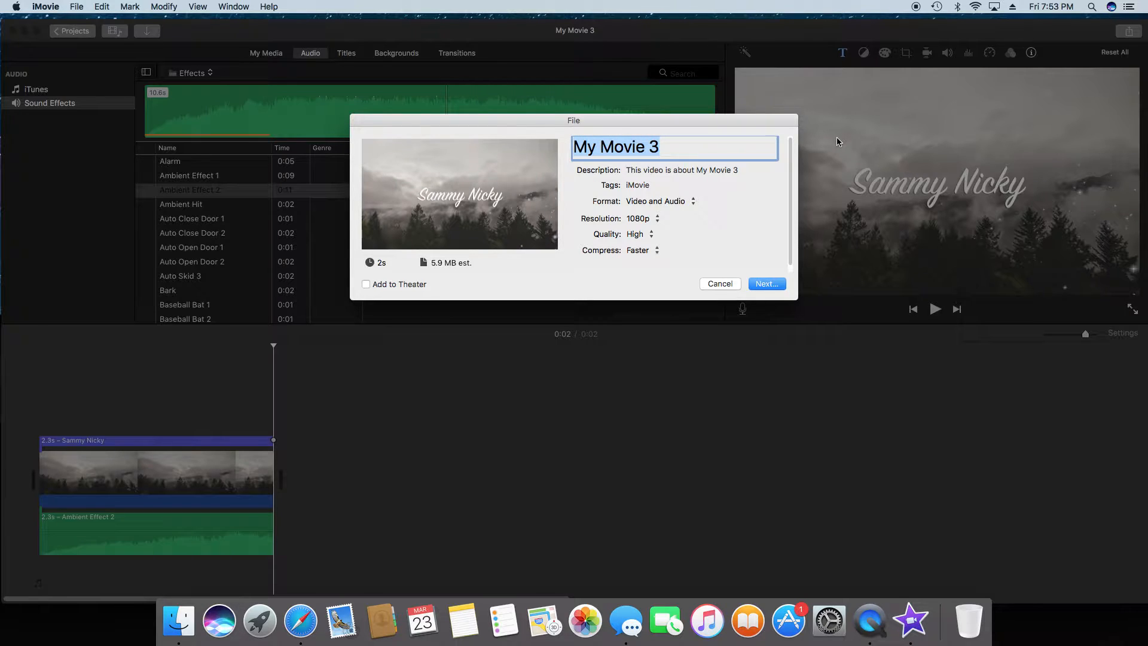
{"action": "key", "text": "BackSpace"}
{"action": "type", "text": "intro2"}
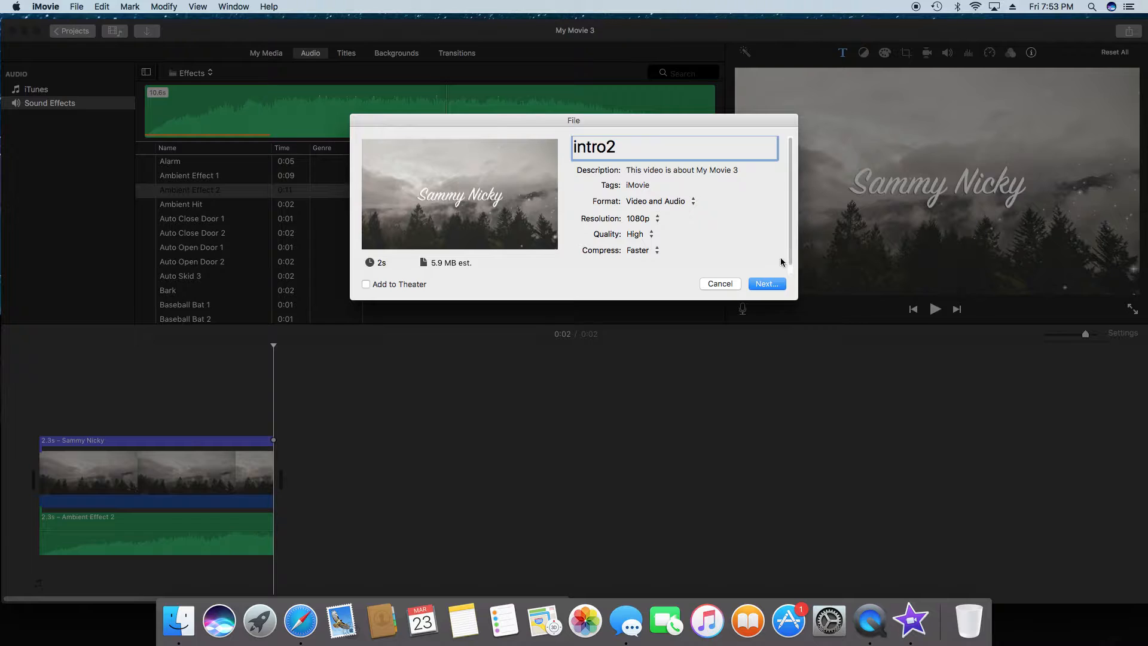
{"action": "left_click", "coordinate": [766, 284]}
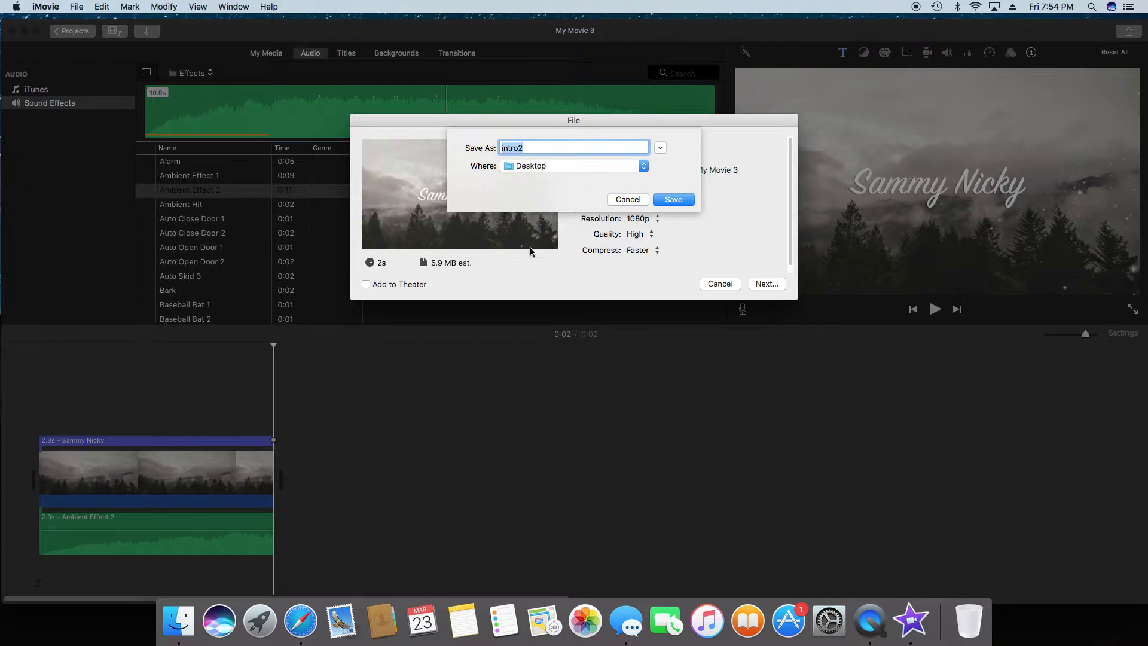
{"action": "left_click", "coordinate": [679, 204]}
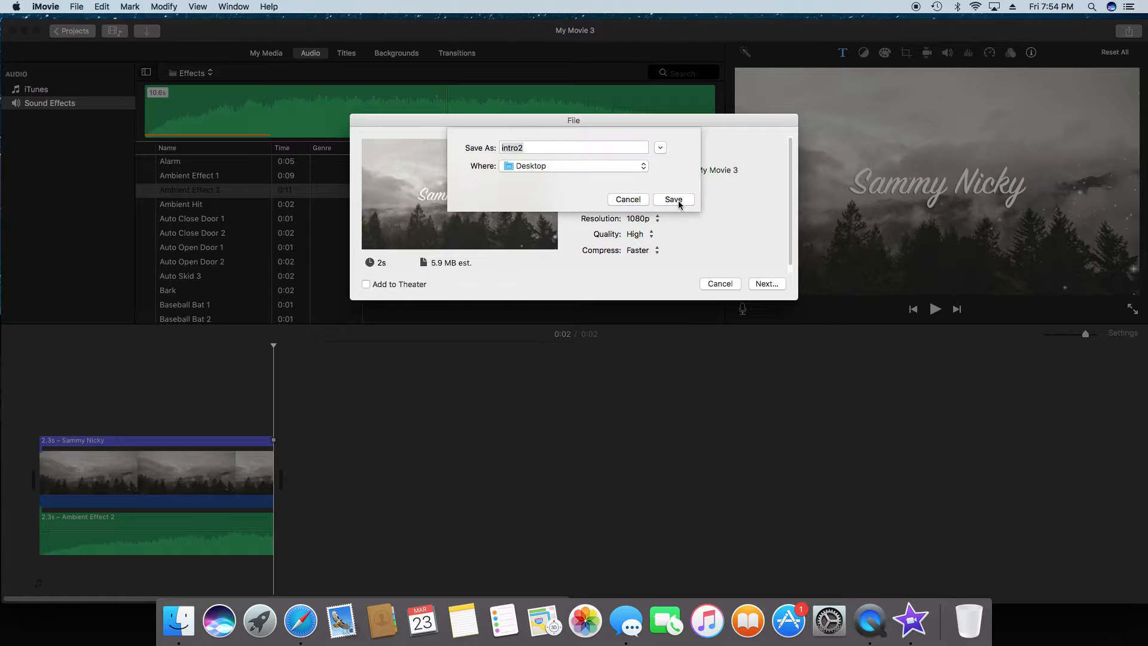